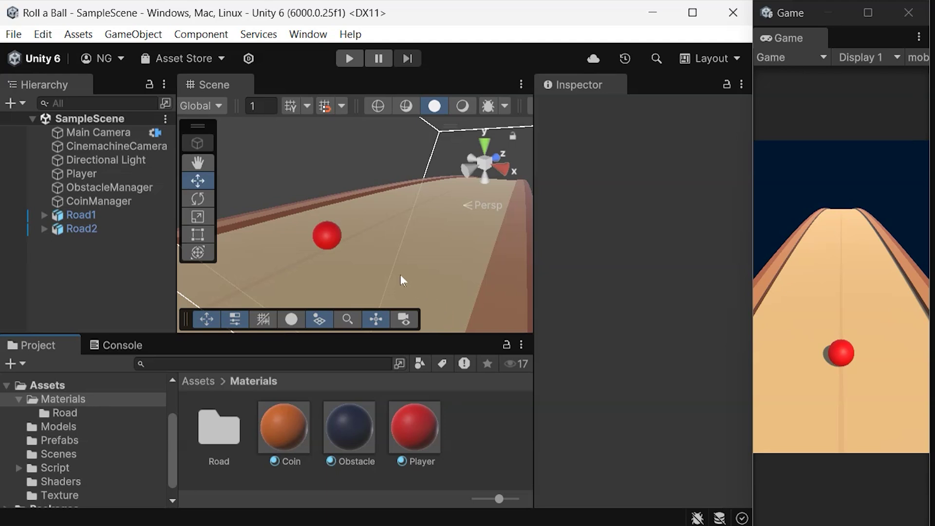
Select ObstacleManager to show its seven obstacle prefabs, Coin prefab and Scene Manager script
{"action": "left_click", "coordinate": [100, 187]}
Create an empty object named SceneManager in the Hierarchy
{"action": "scroll", "coordinate": [602, 353], "scroll_direction": "down", "scroll_amount": 5}
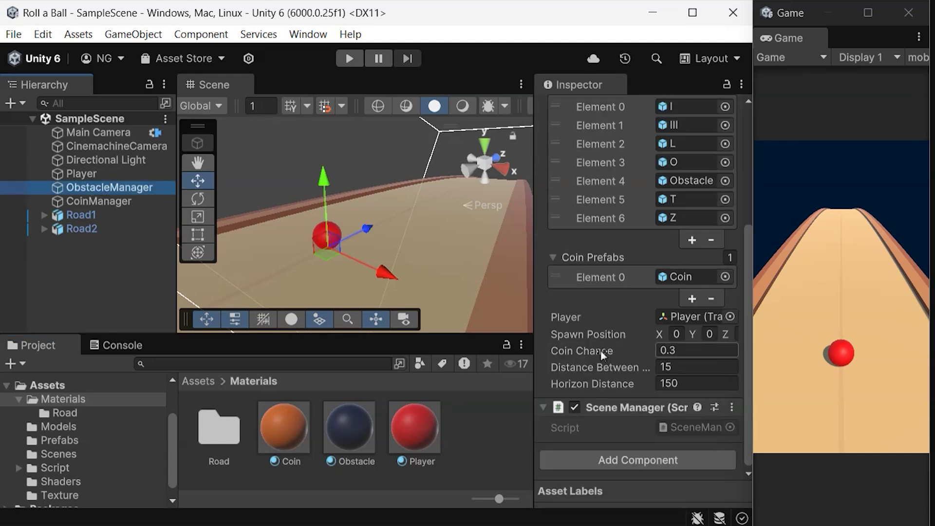
{"action": "right_click", "coordinate": [102, 271]}
{"action": "left_click", "coordinate": [176, 319]}
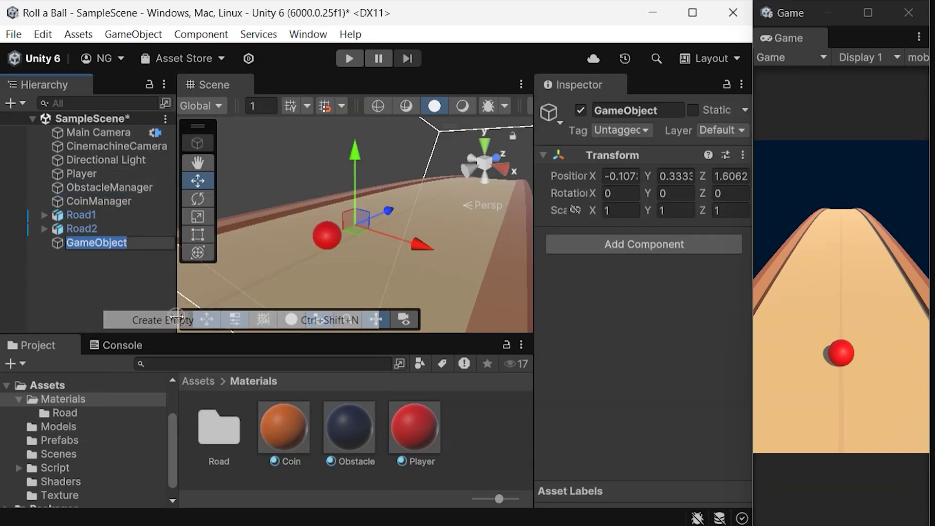
{"action": "type", "text": "S"}
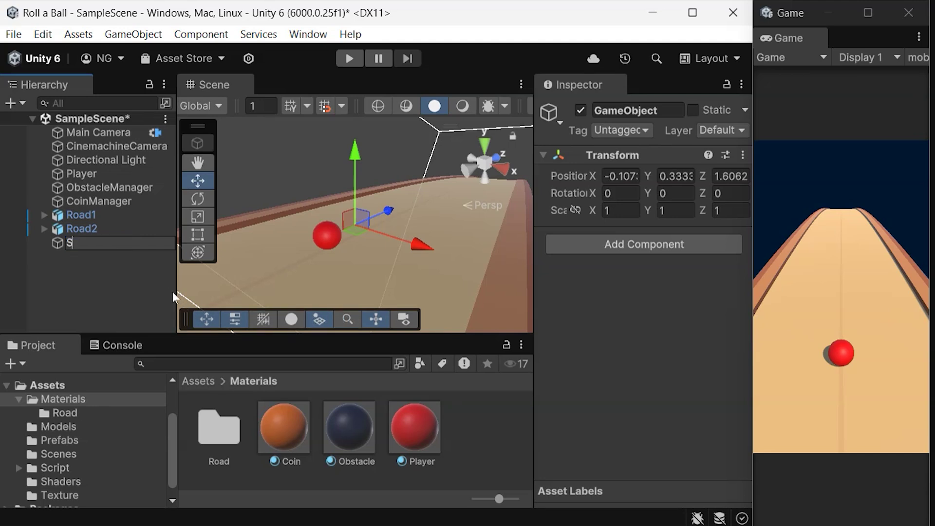
{"action": "type", "text": "ceneManager"}
{"action": "key", "text": "Return"}
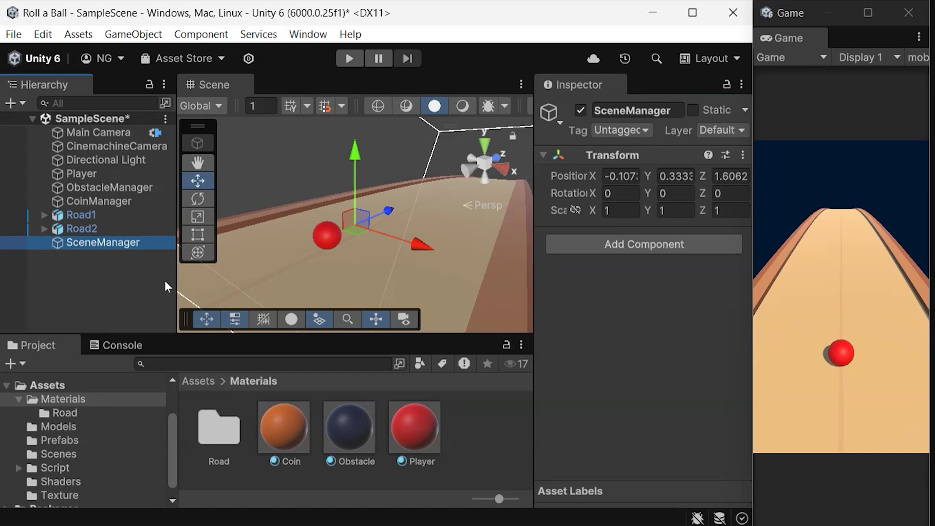
Remove the Scene Manager script from ObstacleManager and attach it to SceneManager
{"action": "left_click", "coordinate": [127, 188]}
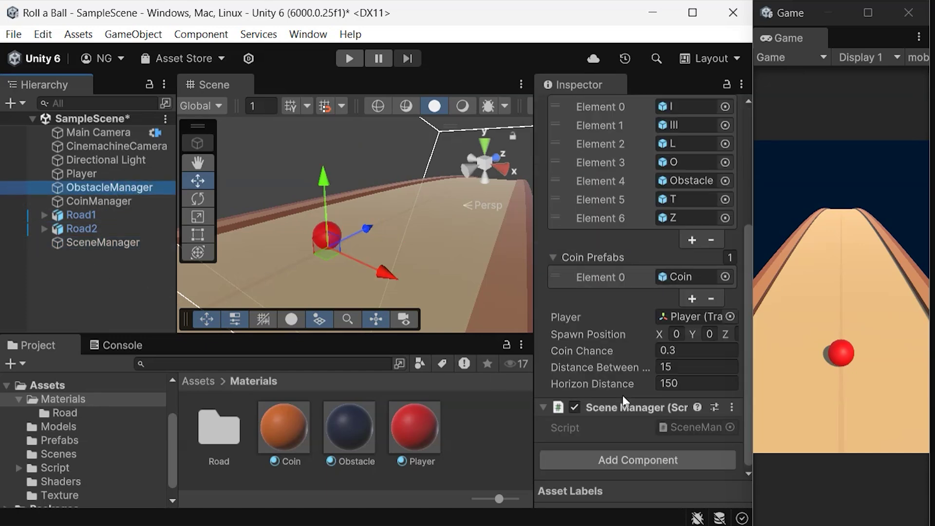
{"action": "left_click", "coordinate": [730, 407]}
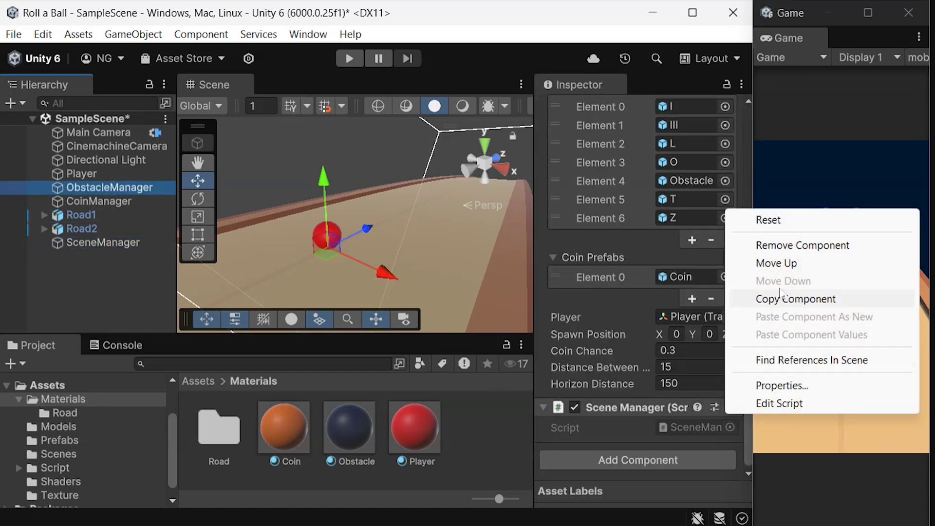
{"action": "left_click", "coordinate": [801, 245]}
{"action": "left_click", "coordinate": [92, 242]}
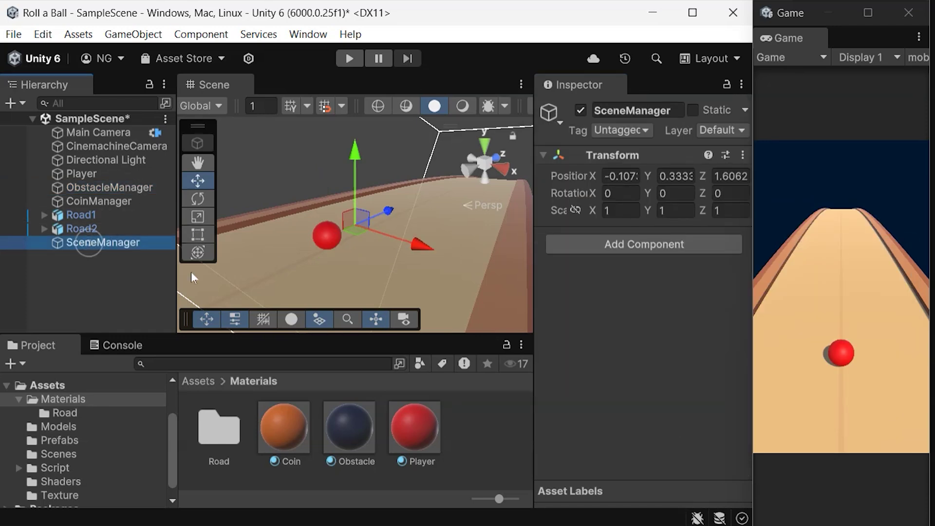
{"action": "left_click", "coordinate": [611, 247]}
{"action": "type", "text": "scene"}
{"action": "key", "text": "Return"}
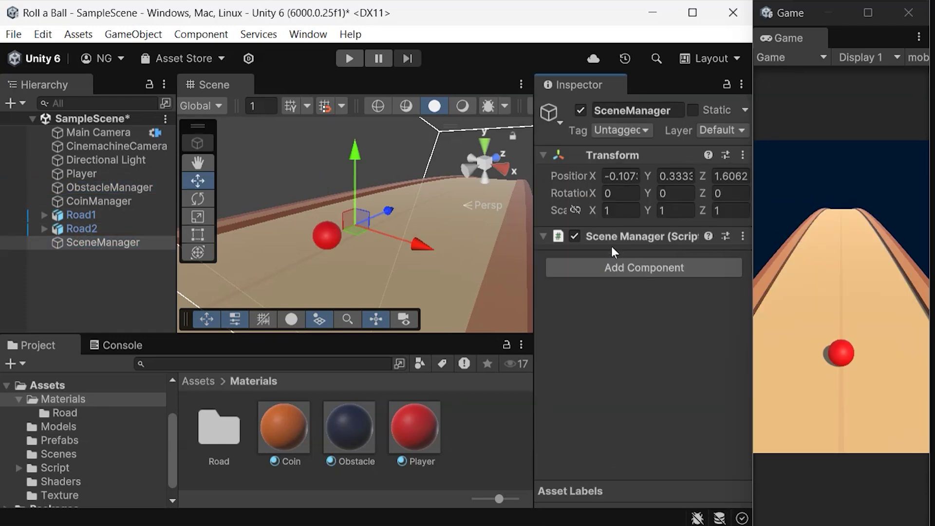
Reset SceneManager's Transform to 0,0,0 and reorder it and ObstacleManager above Player
{"action": "left_click", "coordinate": [742, 155]}
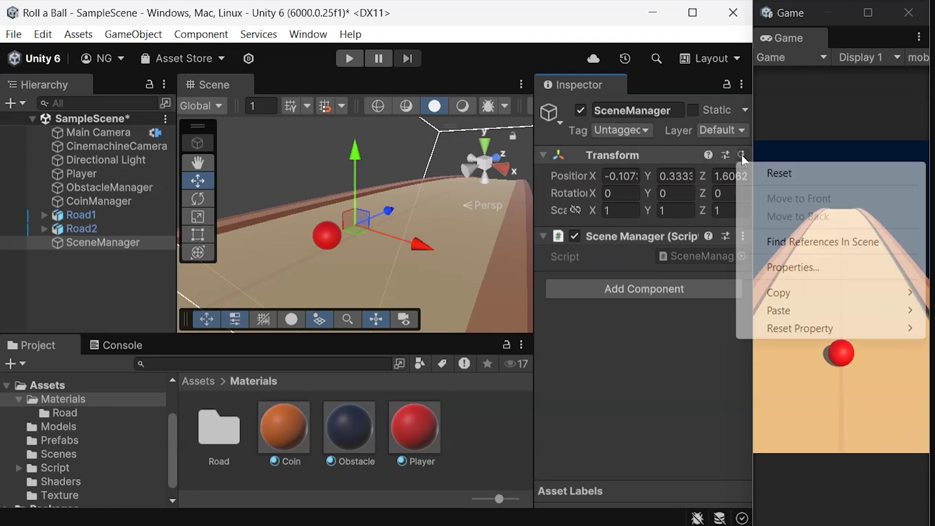
{"action": "left_click", "coordinate": [754, 174]}
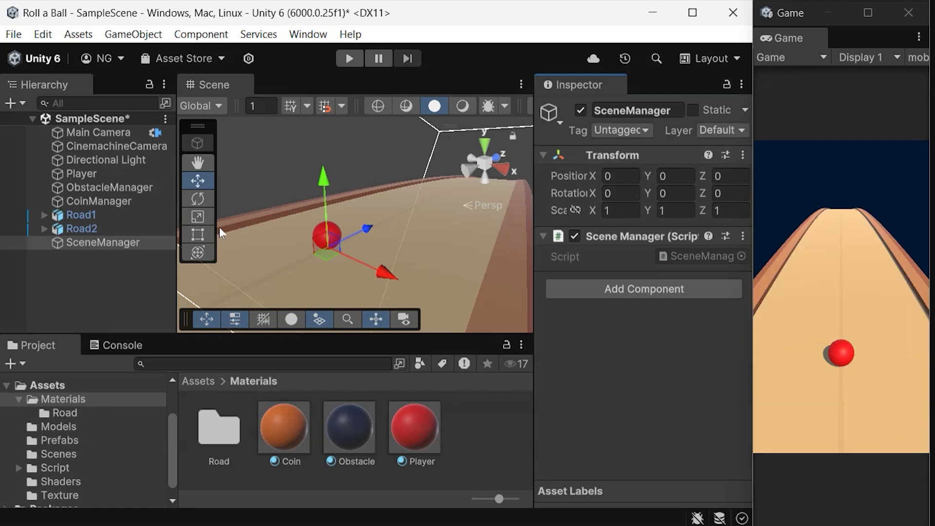
{"action": "left_click", "coordinate": [76, 243]}
{"action": "left_click_drag", "start_coordinate": [75, 241], "coordinate": [73, 167]}
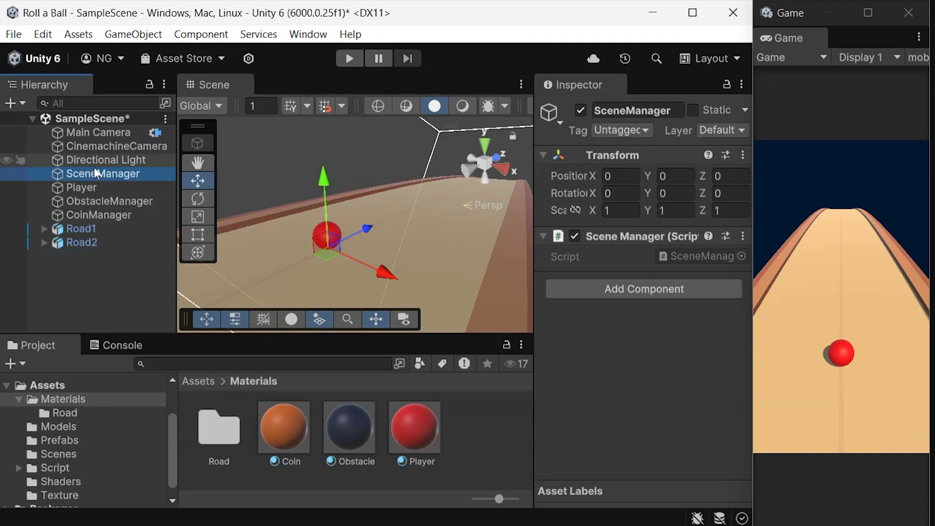
{"action": "mouse_move", "coordinate": [114, 200]}
{"action": "left_mouse_down"}
{"action": "mouse_move", "coordinate": [126, 192]}
{"action": "mouse_move", "coordinate": [120, 182]}
{"action": "mouse_move", "coordinate": [110, 195]}
{"action": "left_mouse_up"}
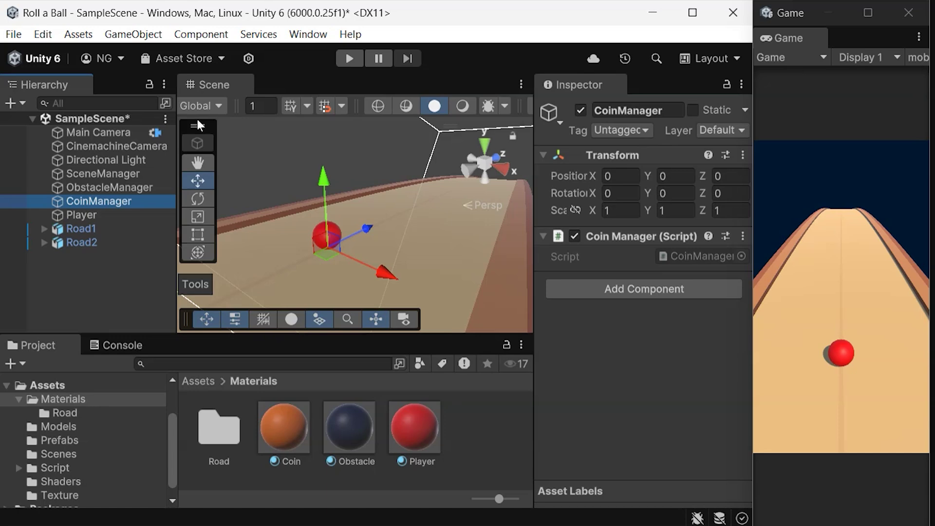
Create an empty Defaults object reset to the origin
{"action": "right_click", "coordinate": [109, 269]}
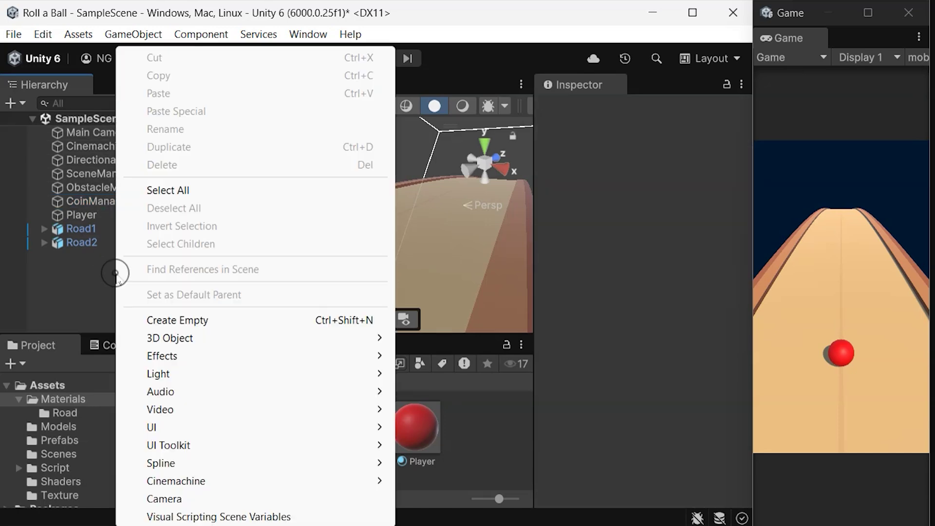
{"action": "left_click", "coordinate": [240, 318]}
{"action": "type", "text": "Defaults"}
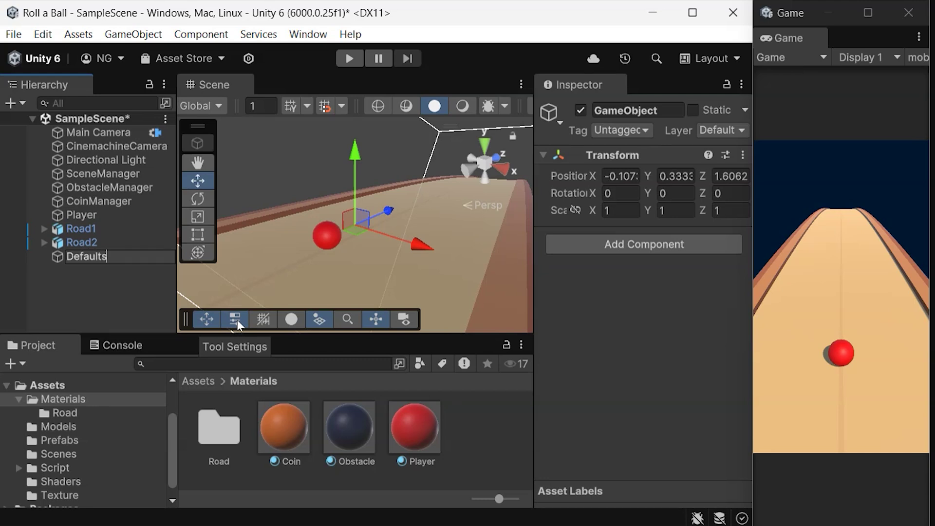
{"action": "key", "text": "Return"}
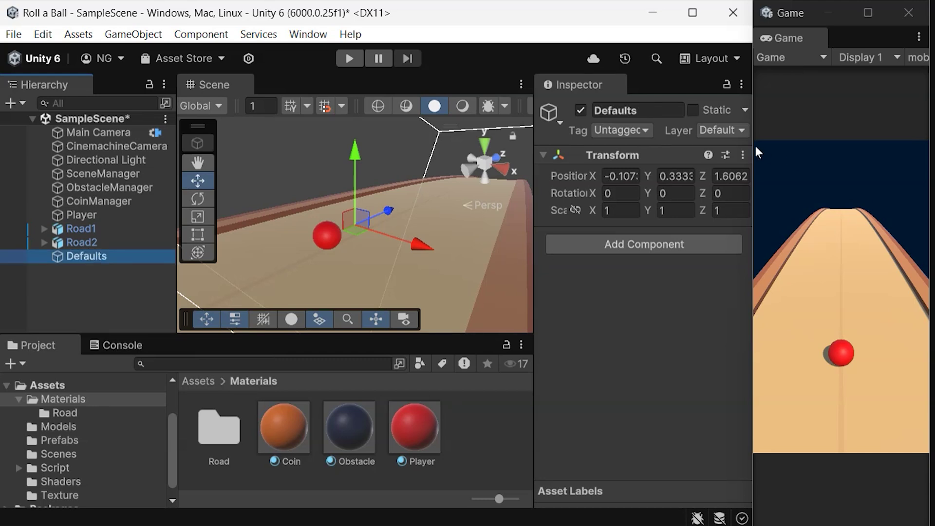
{"action": "left_click", "coordinate": [743, 154]}
{"action": "left_click", "coordinate": [780, 173]}
Parent Main Camera, CinemachineCamera and Directional Light under Defaults
{"action": "left_click", "coordinate": [103, 132]}
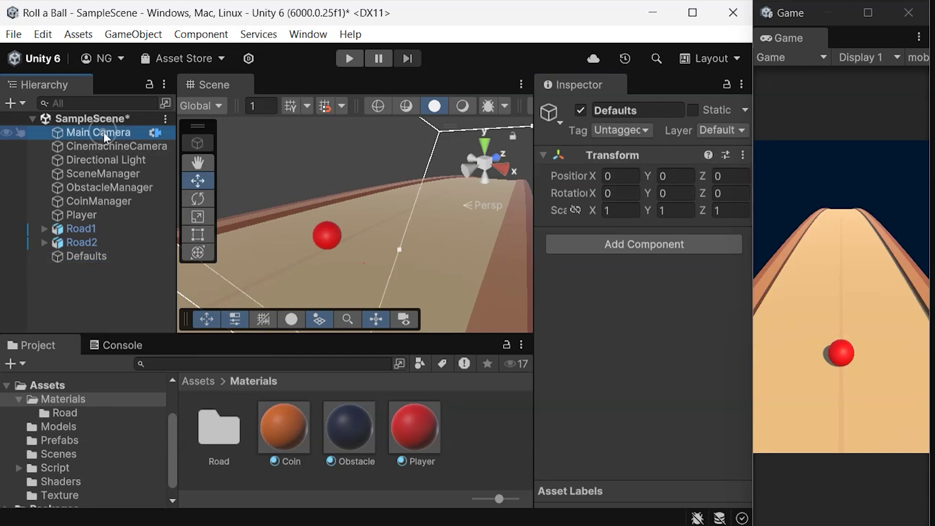
{"action": "left_click", "coordinate": [103, 146], "text": "shift"}
{"action": "left_click_drag", "start_coordinate": [103, 146], "coordinate": [66, 137]}
{"action": "left_click_drag", "start_coordinate": [86, 174], "coordinate": [85, 132]}
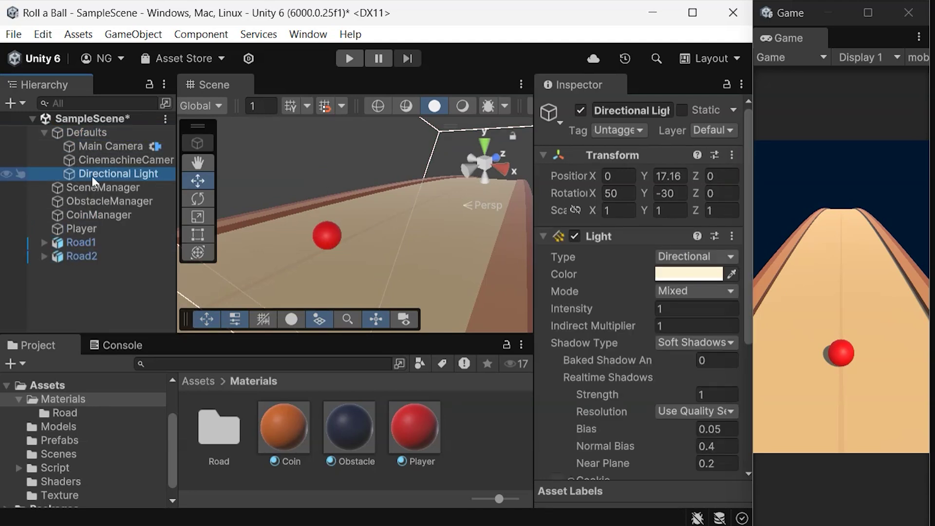
{"action": "left_click", "coordinate": [45, 132]}
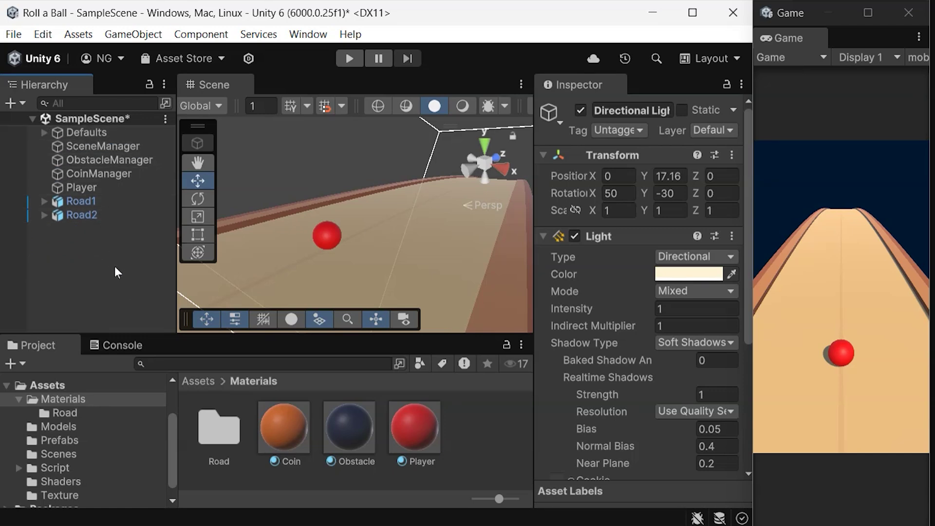
Create an empty GameManager and parent SceneManager, ObstacleManager and CoinManager under it
{"action": "right_click", "coordinate": [79, 271]}
{"action": "left_click", "coordinate": [163, 317]}
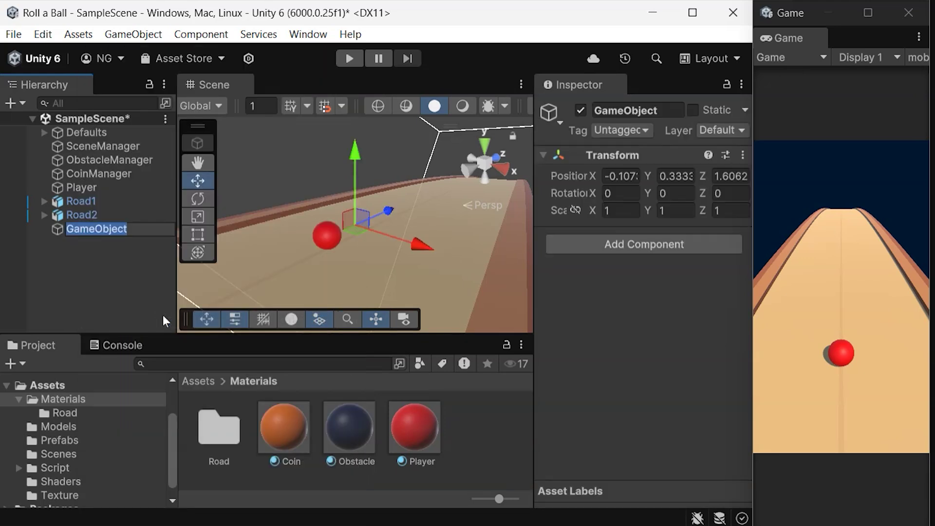
{"action": "type", "text": "GameMana"}
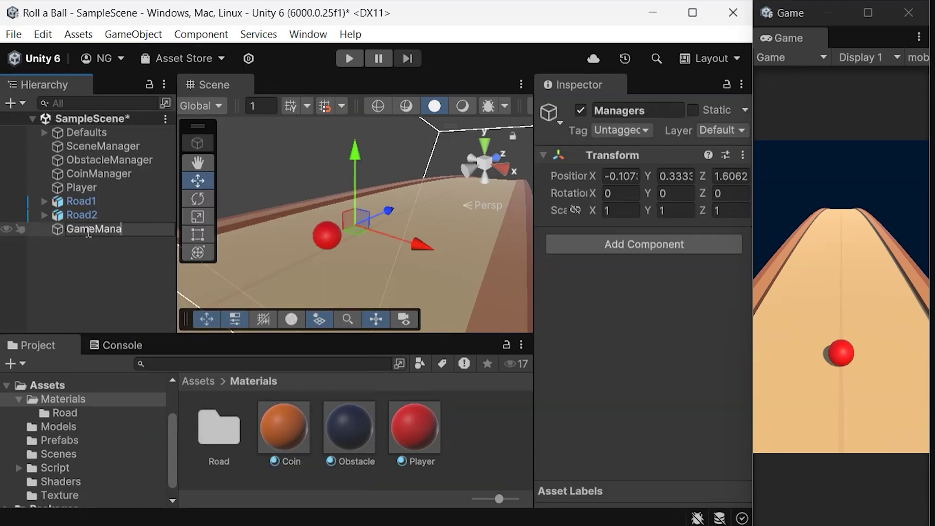
{"action": "type", "text": "ger"}
{"action": "key", "text": "Return"}
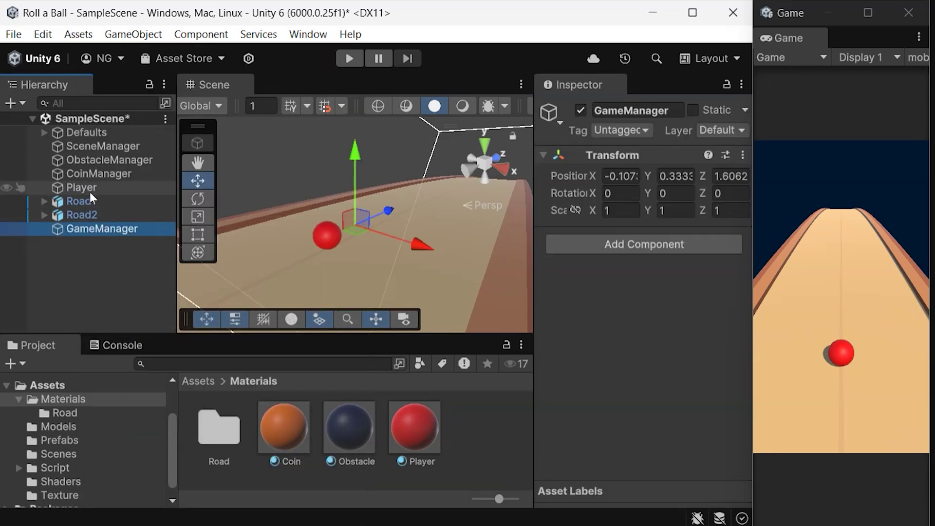
{"action": "left_click", "coordinate": [92, 147]}
{"action": "left_click", "coordinate": [100, 173], "text": "shift"}
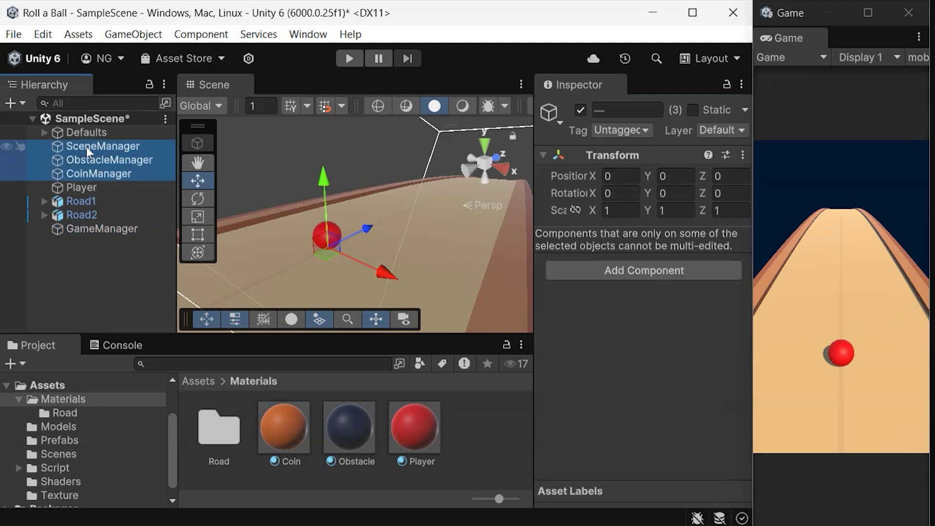
{"action": "left_click_drag", "start_coordinate": [86, 147], "coordinate": [86, 227]}
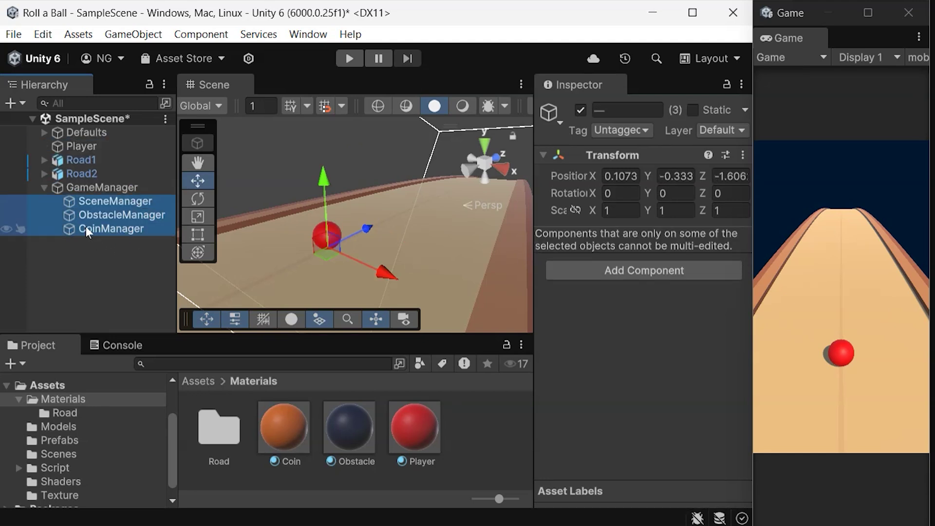
Place GameManager between Defaults and Player and save the scene
{"action": "left_click", "coordinate": [43, 187]}
{"action": "left_click_drag", "start_coordinate": [76, 185], "coordinate": [72, 137]}
{"action": "left_click", "coordinate": [104, 232]}
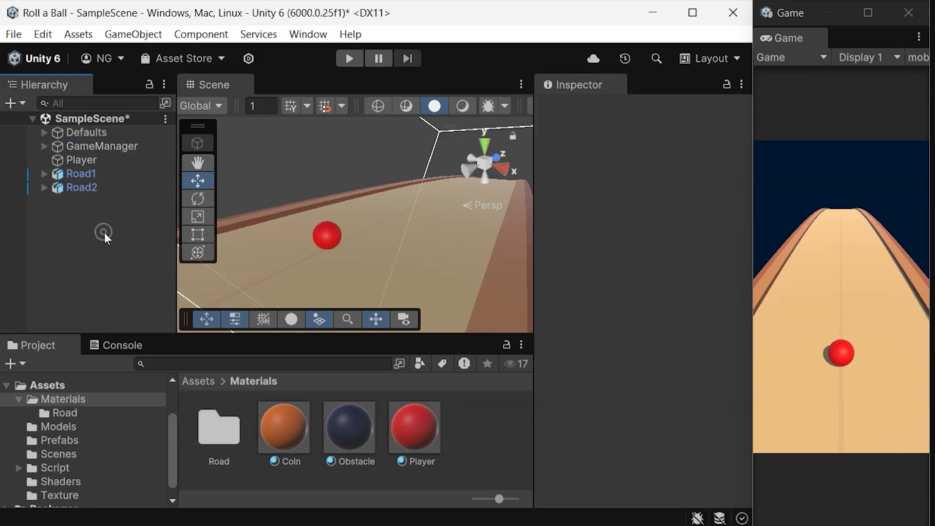
{"action": "key", "text": "ctrl+s"}
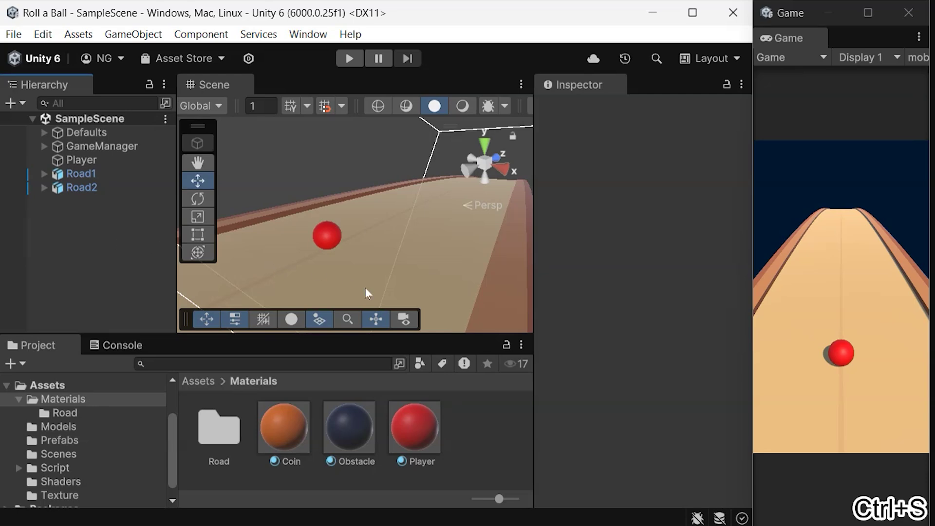
{"action": "right_click", "coordinate": [98, 257]}
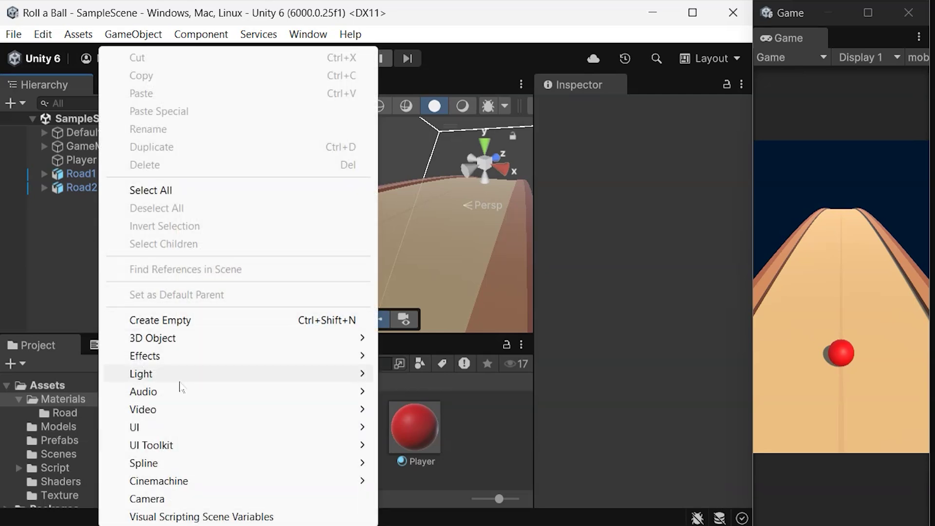
Add a Text - TextMeshPro element and import the TMP Essential Resources
{"action": "mouse_move", "coordinate": [185, 429]}
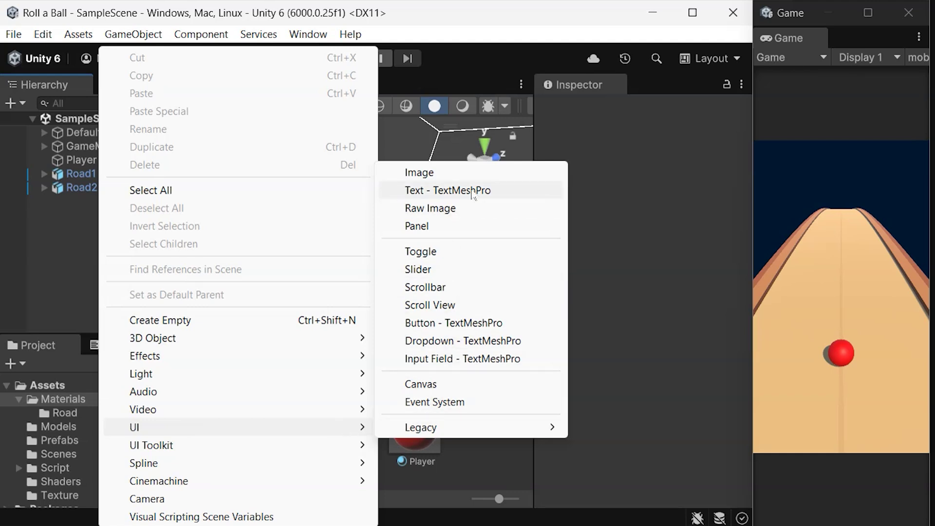
{"action": "left_click", "coordinate": [473, 191]}
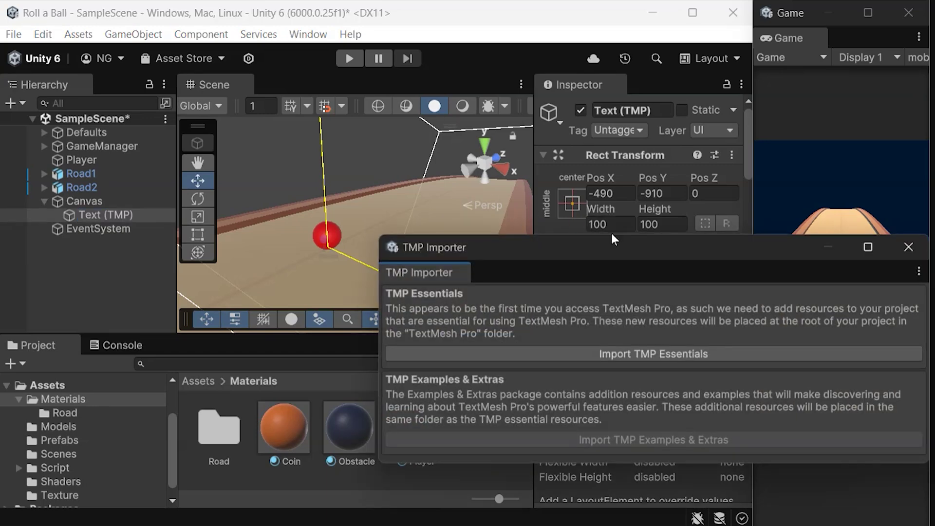
{"action": "left_click_drag", "start_coordinate": [606, 247], "coordinate": [454, 152]}
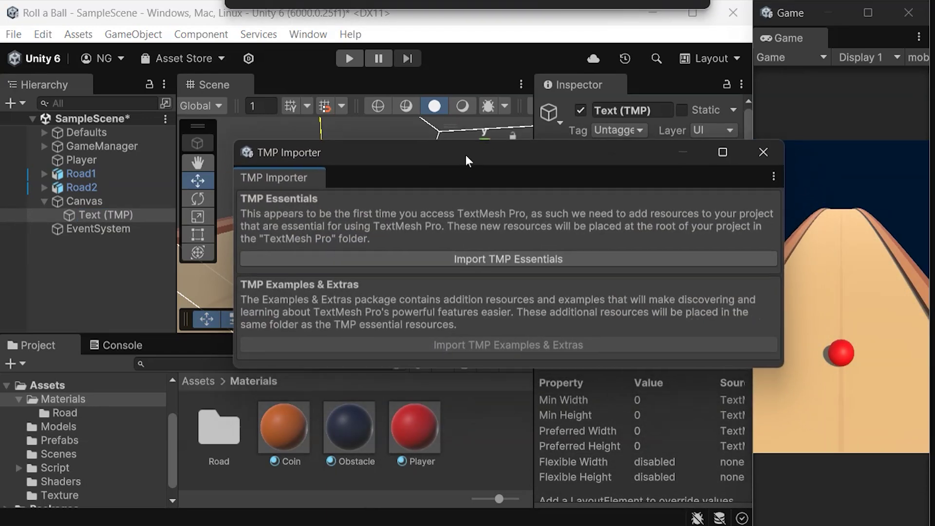
{"action": "left_click", "coordinate": [527, 259]}
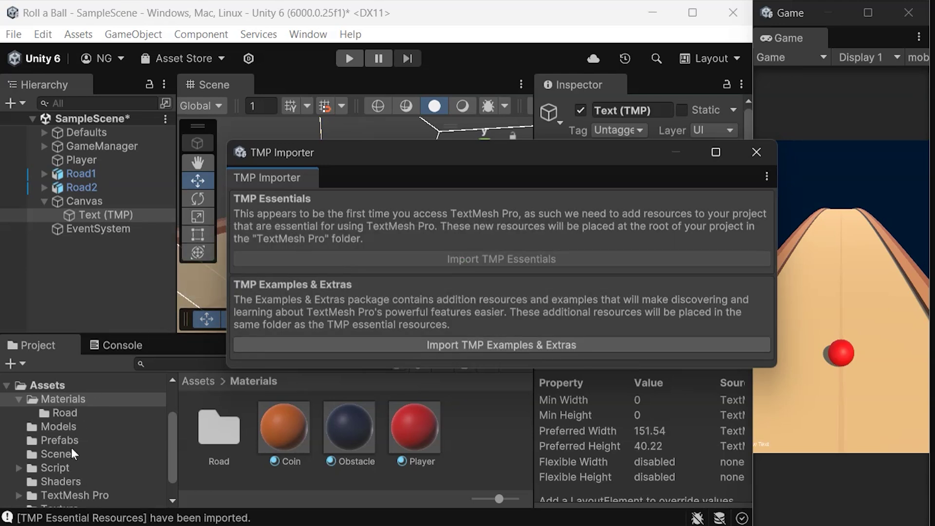
{"action": "scroll", "coordinate": [81, 425], "scroll_direction": "down", "scroll_amount": 2}
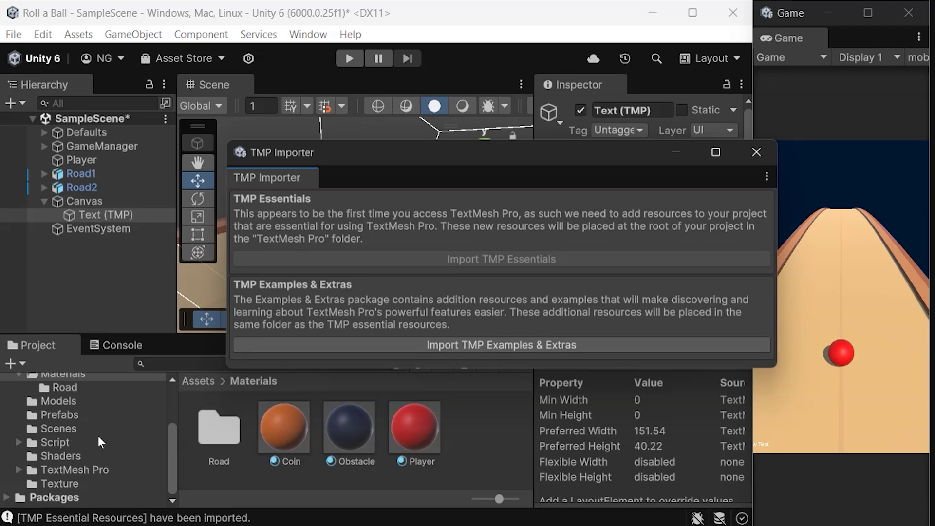
{"action": "left_click", "coordinate": [756, 152]}
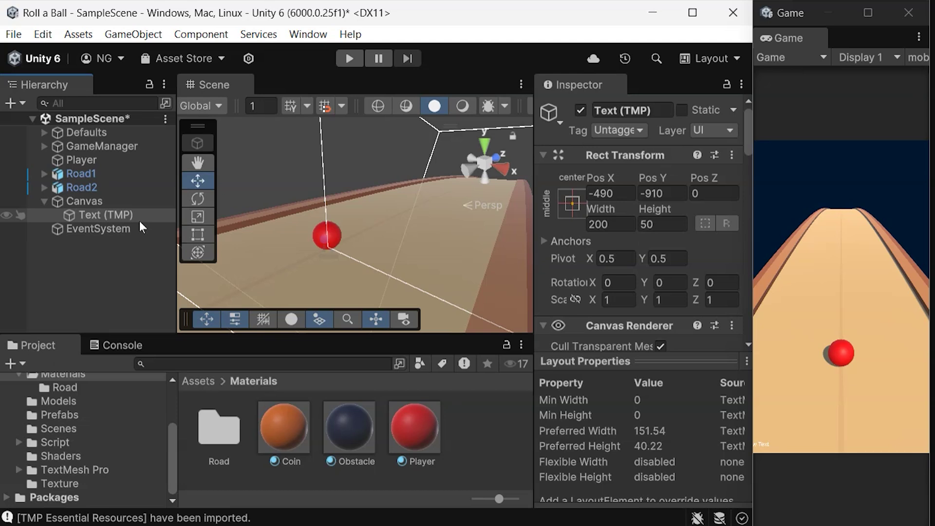
Frame the Text (TMP) object and drag it into the Game view's top-right corner at 455, 871
{"action": "double_click", "coordinate": [125, 214]}
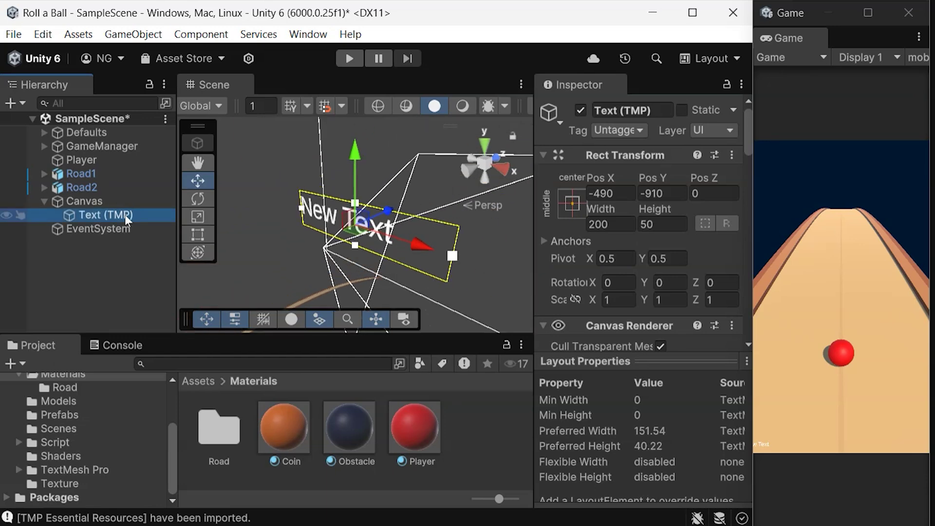
{"action": "scroll", "coordinate": [360, 244], "scroll_direction": "down", "scroll_amount": 5}
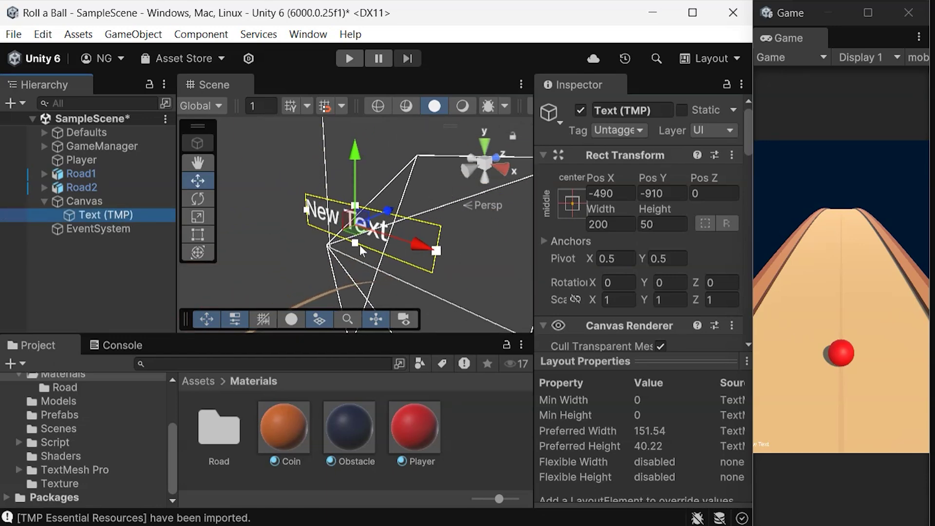
{"action": "scroll", "coordinate": [359, 248], "scroll_direction": "down", "scroll_amount": 5}
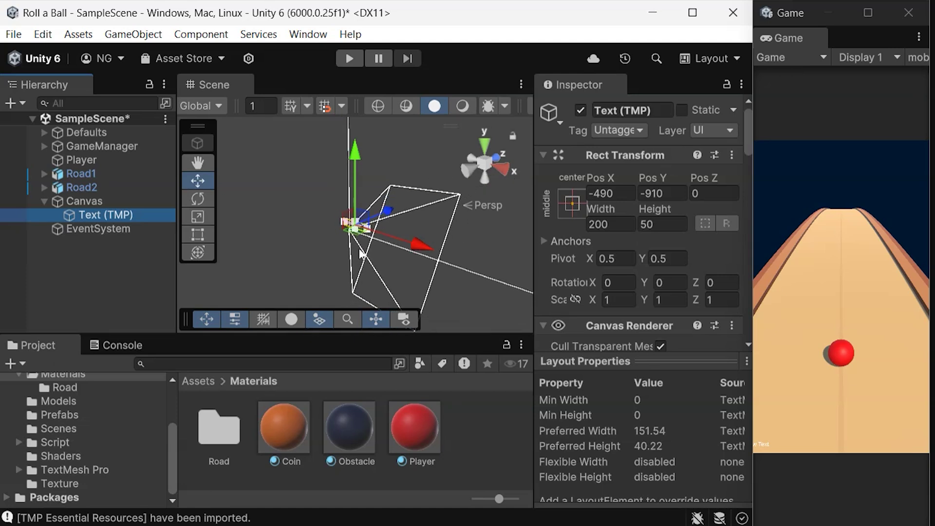
{"action": "scroll", "coordinate": [361, 240], "scroll_direction": "down", "scroll_amount": 1}
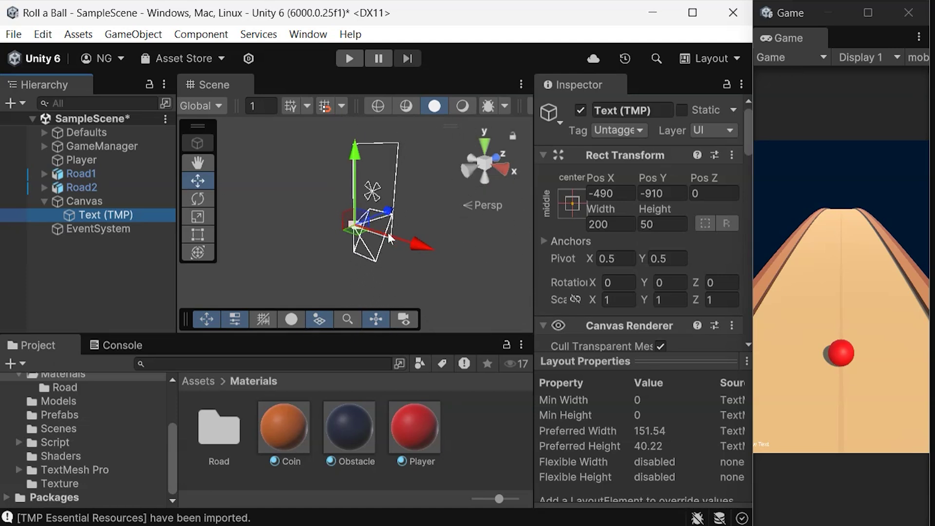
{"action": "right_click_drag", "start_coordinate": [333, 225], "coordinate": [491, 226]}
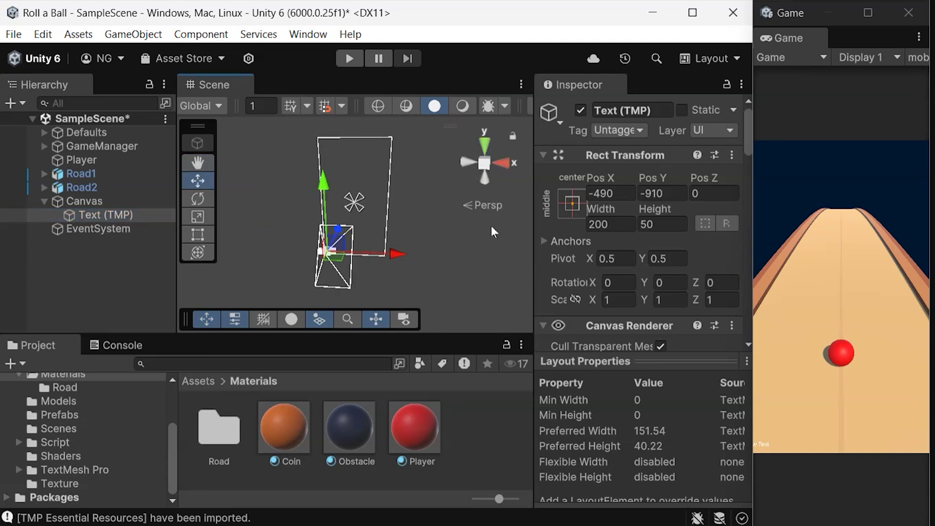
{"action": "scroll", "coordinate": [282, 244], "scroll_direction": "up", "scroll_amount": 4}
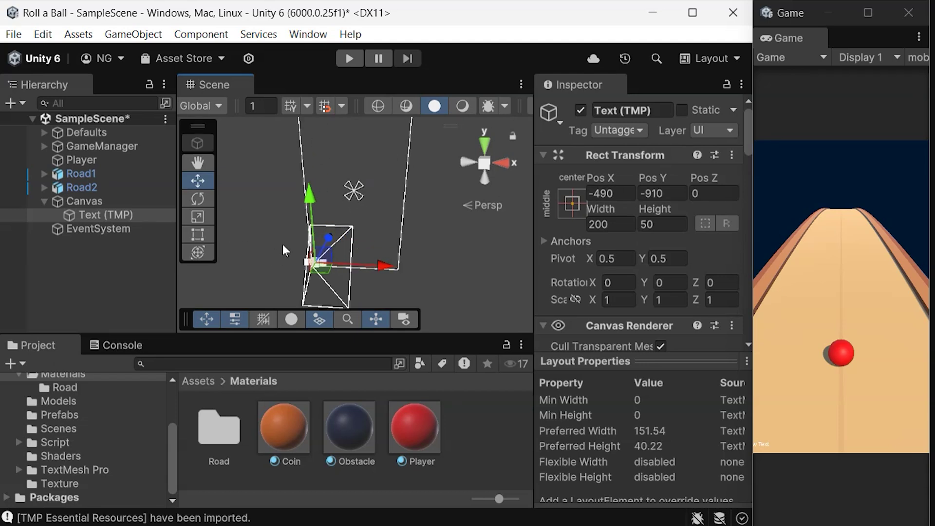
{"action": "left_click_drag", "start_coordinate": [296, 210], "coordinate": [290, 53]}
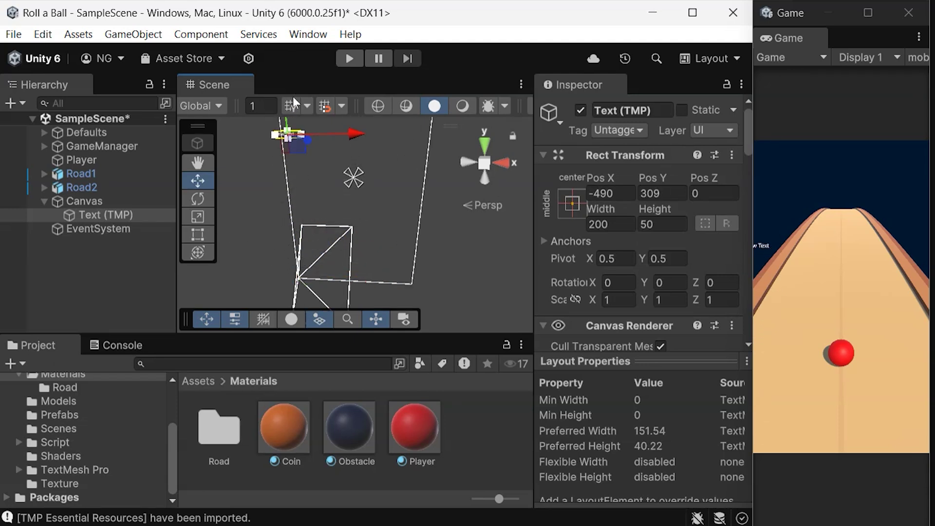
{"action": "left_click_drag", "start_coordinate": [351, 134], "coordinate": [483, 155]}
{"action": "middle_click_drag", "start_coordinate": [418, 135], "coordinate": [402, 267]}
{"action": "left_click_drag", "start_coordinate": [402, 266], "coordinate": [414, 133]}
Raise the label to 455, 897, set its font size to 92 and make it bold
{"action": "middle_click_drag", "start_coordinate": [414, 133], "coordinate": [380, 138]}
{"action": "left_click_drag", "start_coordinate": [381, 138], "coordinate": [379, 95]}
{"action": "scroll", "coordinate": [580, 351], "scroll_direction": "down", "scroll_amount": 3}
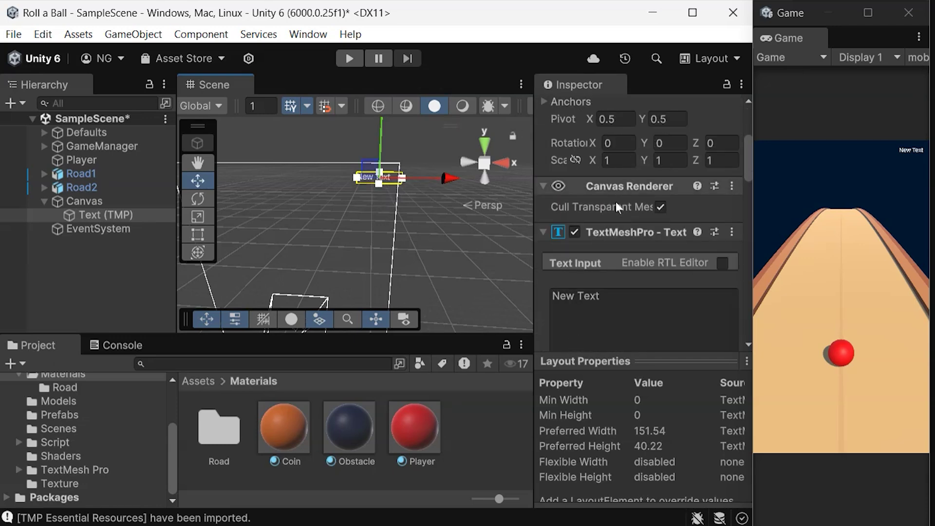
{"action": "scroll", "coordinate": [607, 270], "scroll_direction": "down", "scroll_amount": 5}
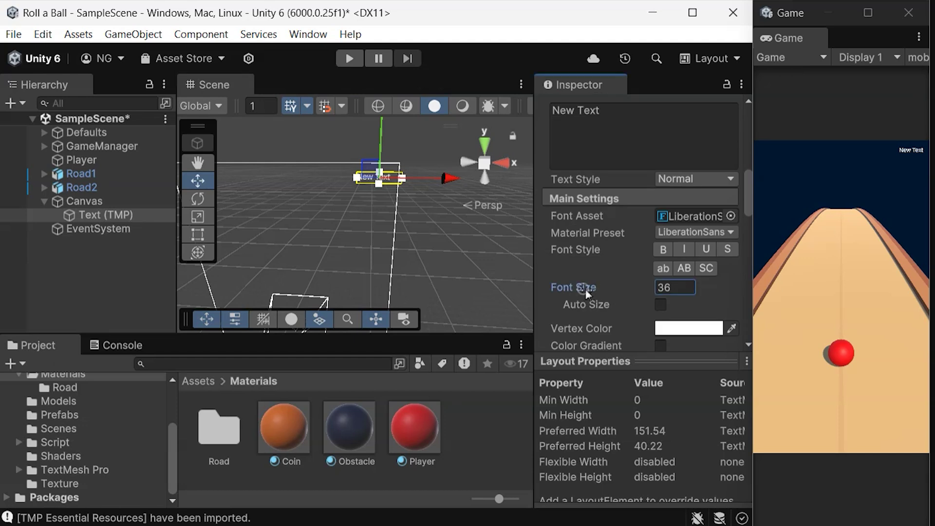
{"action": "left_click_drag", "start_coordinate": [587, 292], "coordinate": [676, 296]}
{"action": "type", "text": "72"}
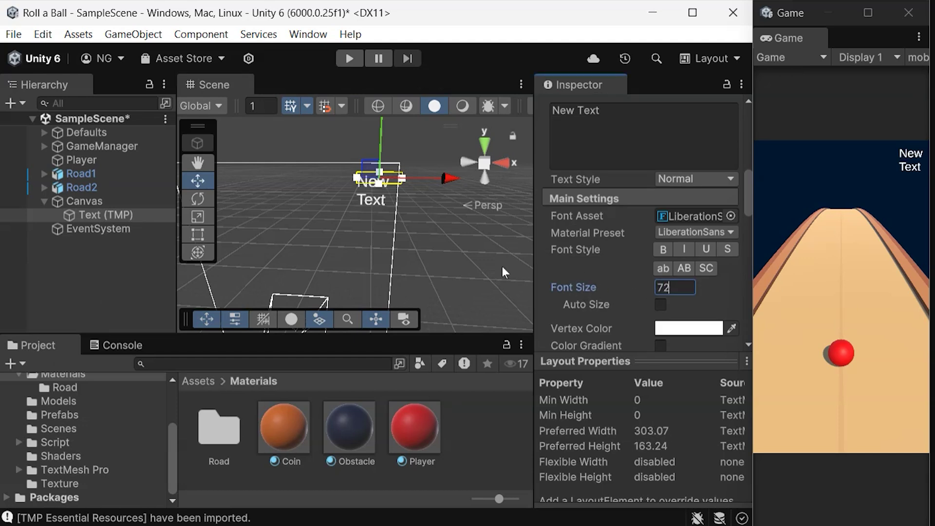
{"action": "key", "text": "Return"}
{"action": "scroll", "coordinate": [652, 222], "scroll_direction": "down", "scroll_amount": 2}
{"action": "left_click", "coordinate": [663, 204]}
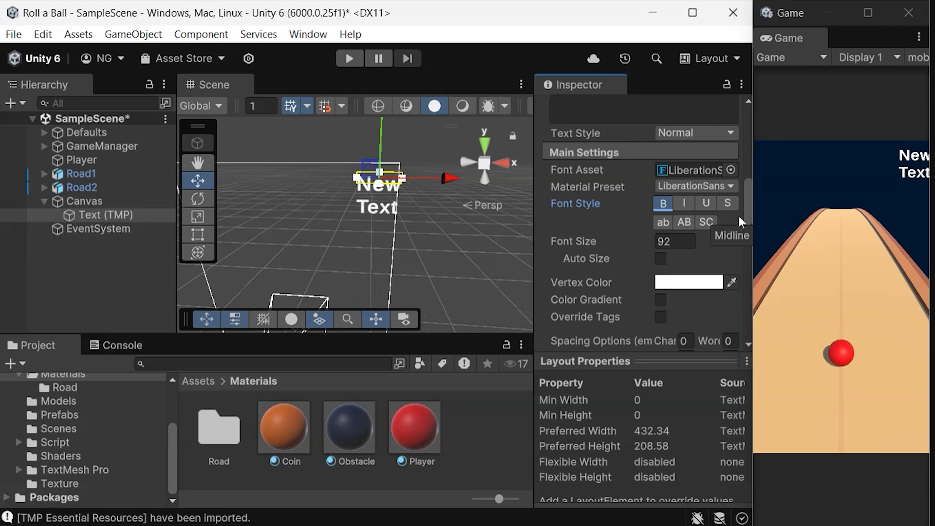
{"action": "scroll", "coordinate": [738, 215], "scroll_direction": "up", "scroll_amount": 8}
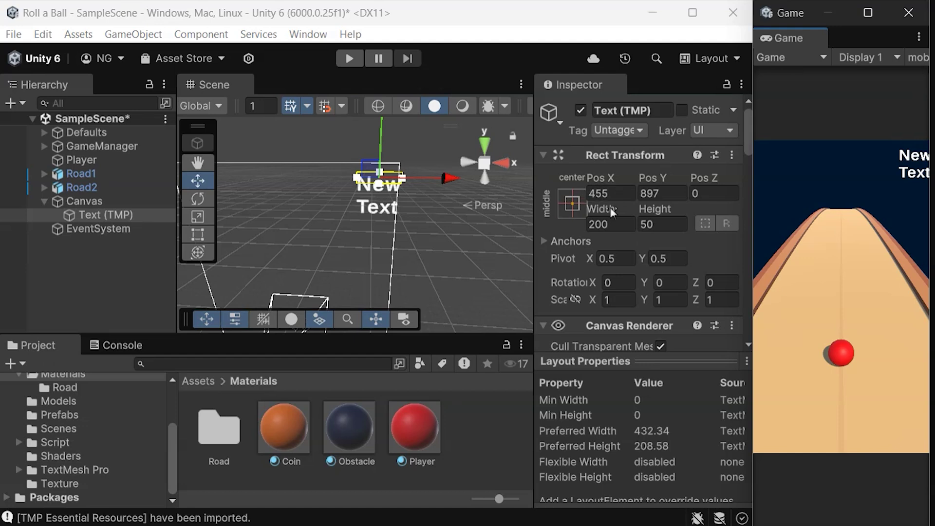
Widen the text box to a width of 500
{"action": "left_click_drag", "start_coordinate": [600, 209], "coordinate": [740, 214]}
{"action": "left_click_drag", "start_coordinate": [607, 313], "coordinate": [687, 269]}
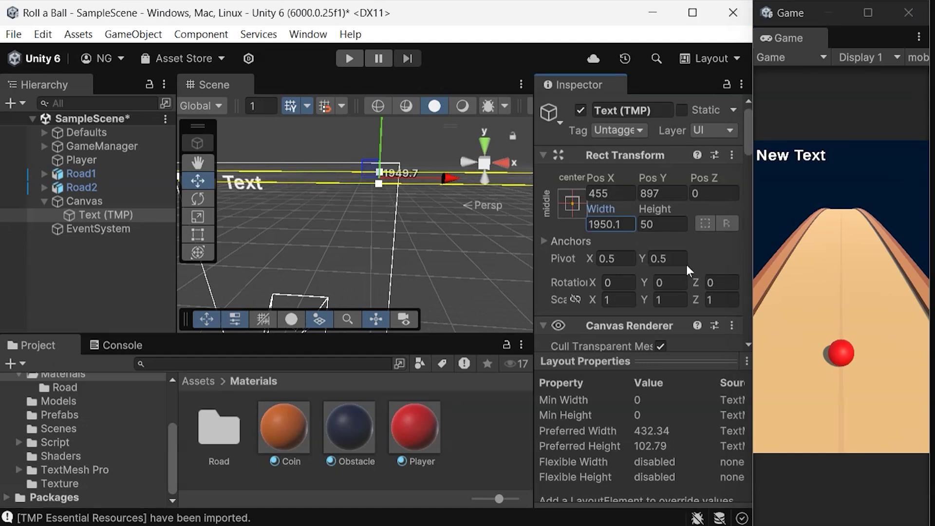
{"action": "double_click", "coordinate": [610, 224]}
{"action": "type", "text": "1900"}
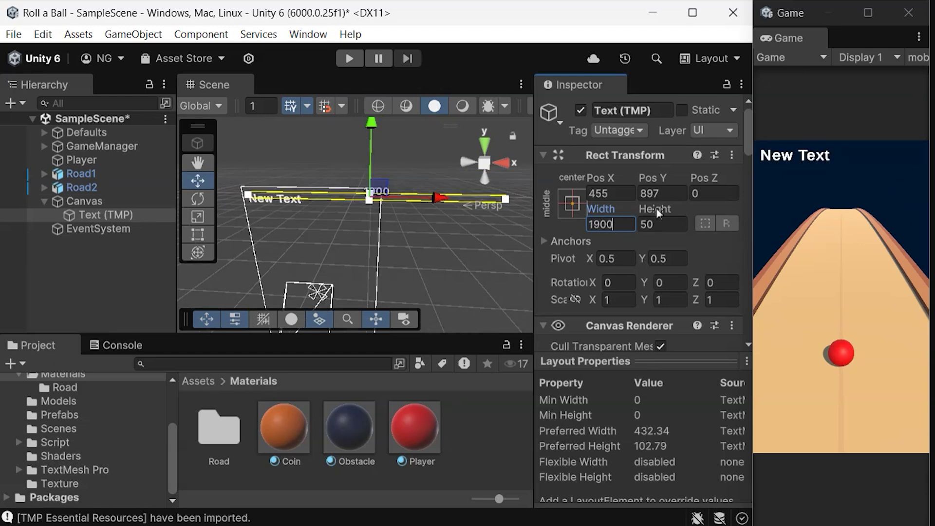
{"action": "mouse_move", "coordinate": [656, 207]}
{"action": "left_mouse_down"}
{"action": "mouse_move", "coordinate": [673, 209]}
{"action": "mouse_move", "coordinate": [667, 214]}
{"action": "left_mouse_up"}
{"action": "scroll", "coordinate": [662, 224], "scroll_direction": "down", "scroll_amount": 1}
{"action": "scroll", "coordinate": [659, 236], "scroll_direction": "down", "scroll_amount": 6}
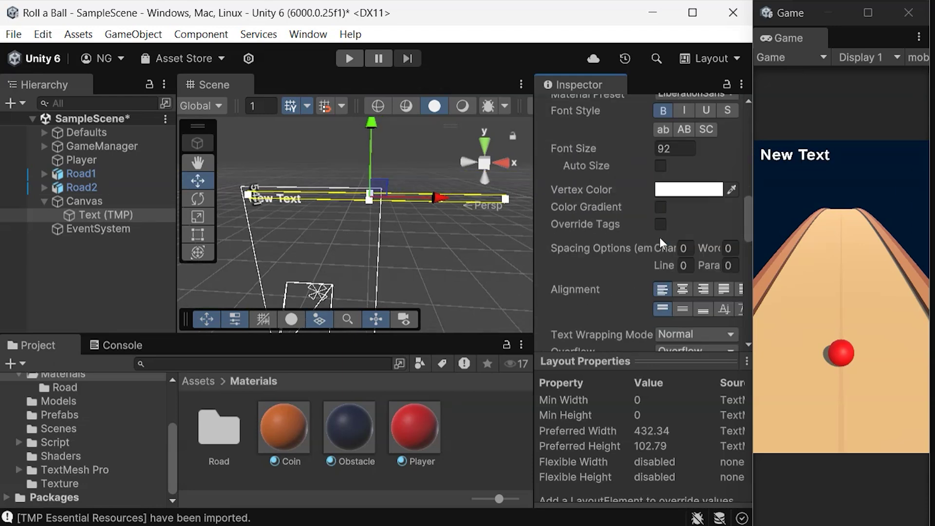
Right-align the text, move the box to Pos X 232 and set height 101.9
{"action": "left_click", "coordinate": [704, 291]}
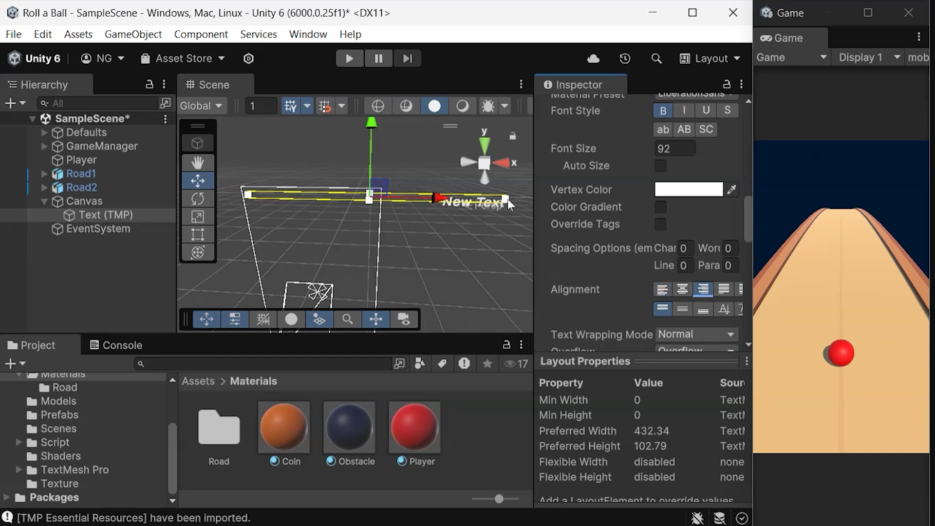
{"action": "scroll", "coordinate": [633, 219], "scroll_direction": "up", "scroll_amount": 8}
{"action": "left_click", "coordinate": [600, 224]}
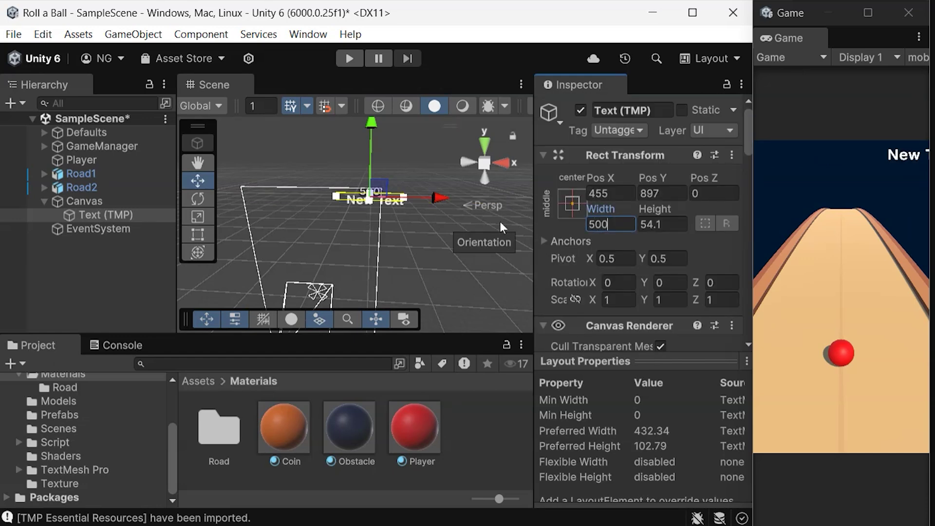
{"action": "left_click_drag", "start_coordinate": [443, 193], "coordinate": [379, 187]}
{"action": "left_click_drag", "start_coordinate": [630, 220], "coordinate": [662, 225]}
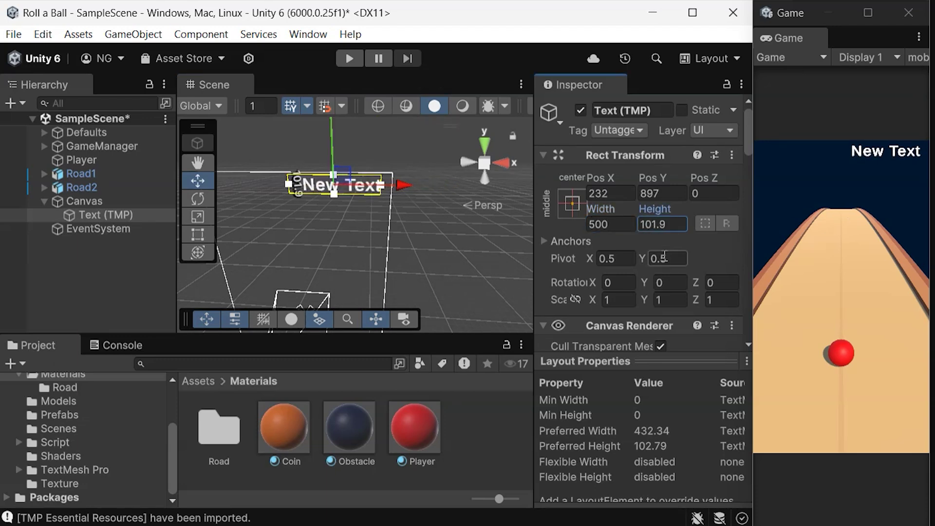
{"action": "scroll", "coordinate": [667, 261], "scroll_direction": "down", "scroll_amount": 10}
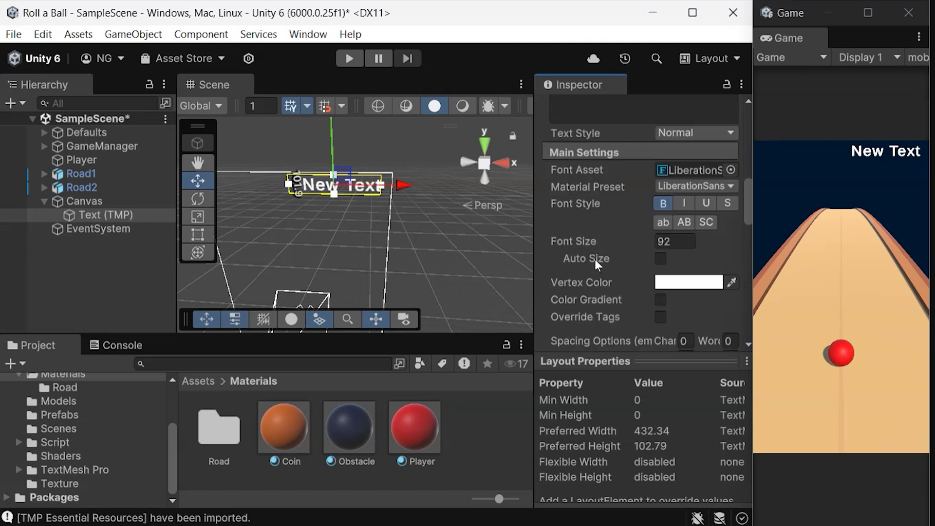
Enable Auto Size and replace the label's 'New Text' with 000000
{"action": "left_click", "coordinate": [661, 259]}
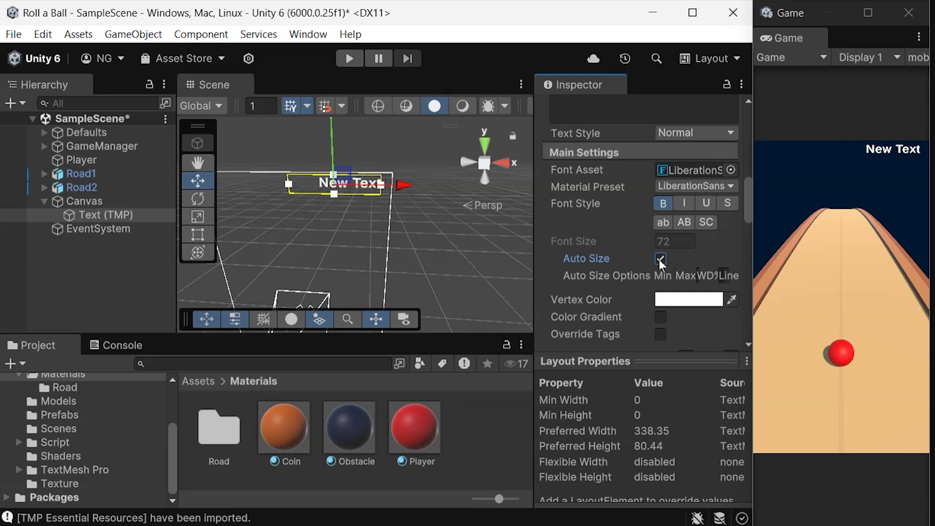
{"action": "scroll", "coordinate": [657, 259], "scroll_direction": "up", "scroll_amount": 3}
{"action": "left_click", "coordinate": [612, 164]}
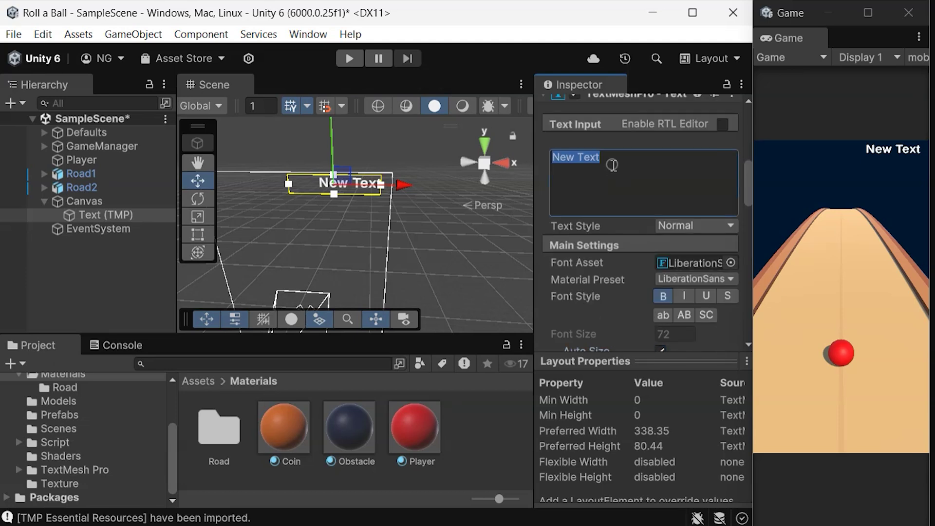
{"action": "left_click", "coordinate": [643, 170]}
{"action": "type", "text": "hello there"}
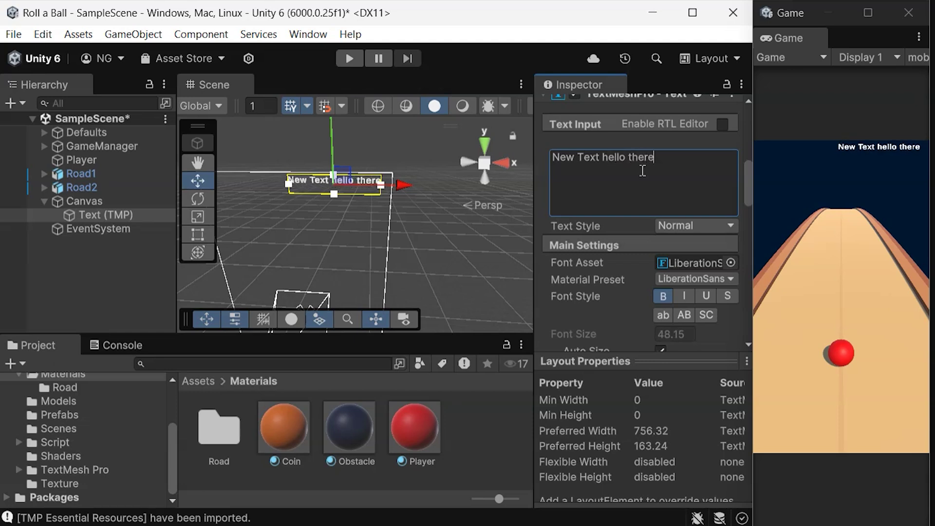
{"action": "key", "text": "BackSpace"}
{"action": "key", "text": "BackSpace"}
{"action": "key", "text": "BackSpace"}
{"action": "key", "text": "BackSpace"}
{"action": "key", "text": "BackSpace"}
{"action": "key", "text": "BackSpace"}
{"action": "key", "text": "BackSpace"}
{"action": "key", "text": "BackSpace"}
{"action": "key", "text": "BackSpace"}
{"action": "key", "text": "BackSpace"}
{"action": "key", "text": "BackSpace"}
{"action": "key", "text": "BackSpace"}
{"action": "key", "text": "BackSpace"}
{"action": "key", "text": "BackSpace"}
{"action": "key", "text": "BackSpace"}
{"action": "key", "text": "BackSpace"}
{"action": "key", "text": "BackSpace"}
{"action": "key", "text": "BackSpace"}
{"action": "key", "text": "BackSpace"}
{"action": "key", "text": "BackSpace"}
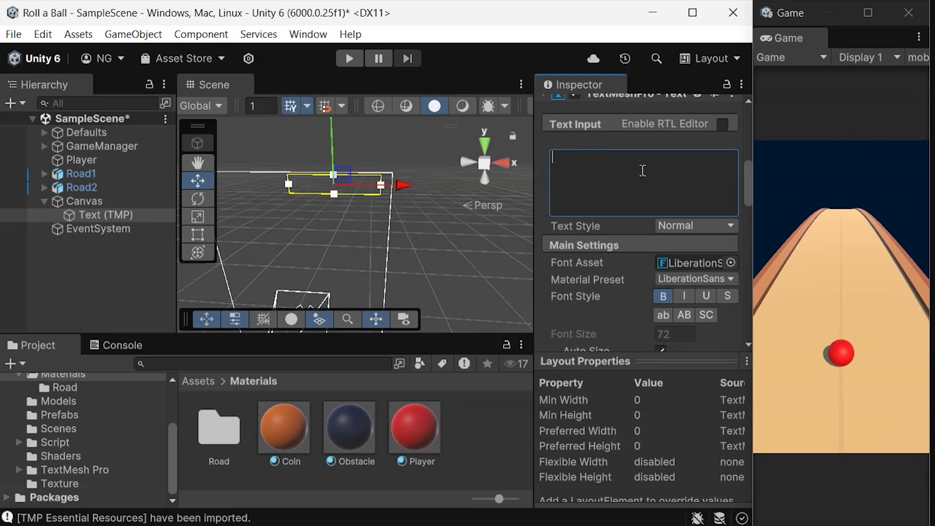
{"action": "type", "text": "000000"}
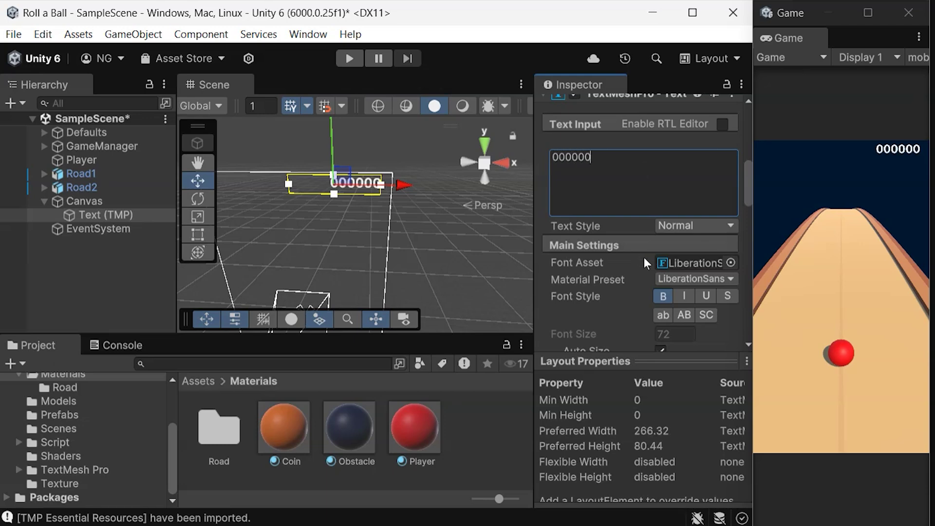
Set the label's Vertex Color to a light cyan
{"action": "scroll", "coordinate": [633, 292], "scroll_direction": "down", "scroll_amount": 5}
{"action": "scroll", "coordinate": [628, 316], "scroll_direction": "up", "scroll_amount": 1}
{"action": "left_click", "coordinate": [677, 241]}
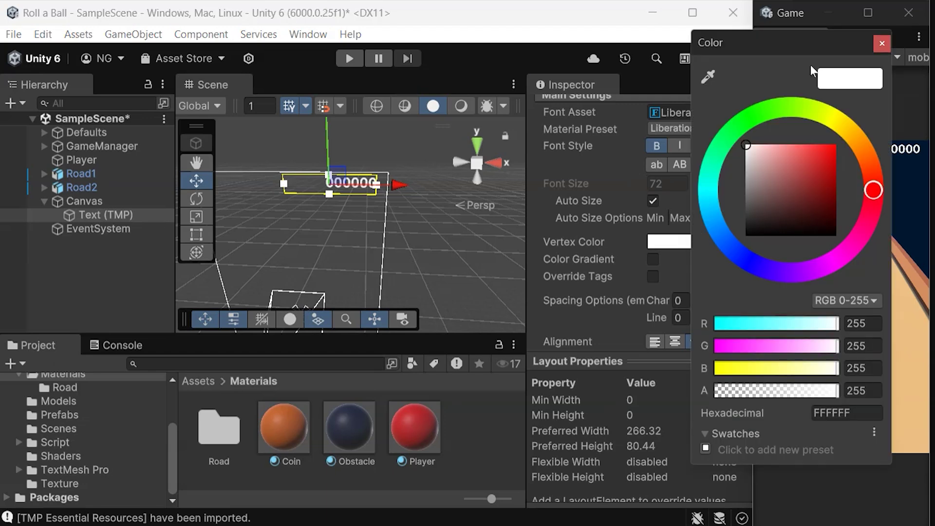
{"action": "left_click_drag", "start_coordinate": [795, 42], "coordinate": [621, 51]}
{"action": "left_click", "coordinate": [589, 160]}
{"action": "left_click_drag", "start_coordinate": [667, 138], "coordinate": [496, 192]}
{"action": "left_click", "coordinate": [707, 52]}
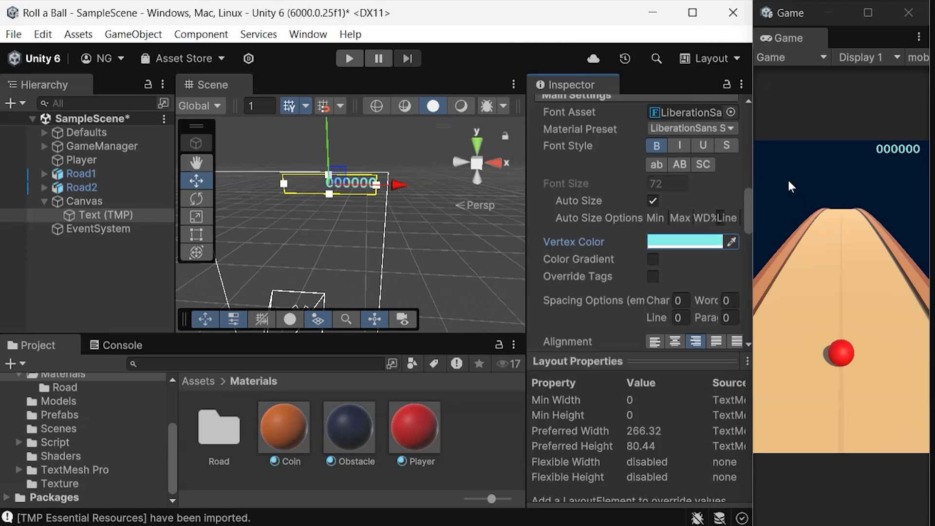
Rename the text object to TxtScore
{"action": "scroll", "coordinate": [633, 219], "scroll_direction": "up", "scroll_amount": 10}
{"action": "left_click", "coordinate": [654, 112]}
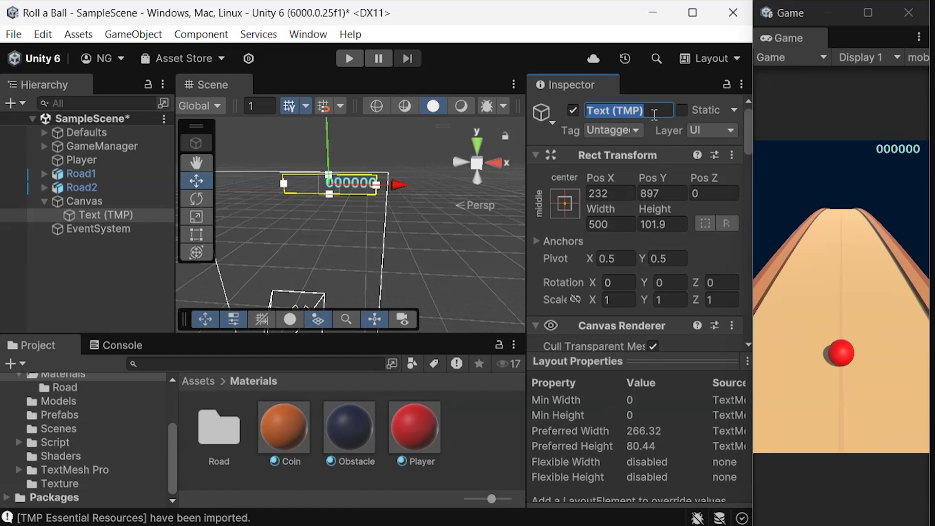
{"action": "type", "text": "TxtScor"}
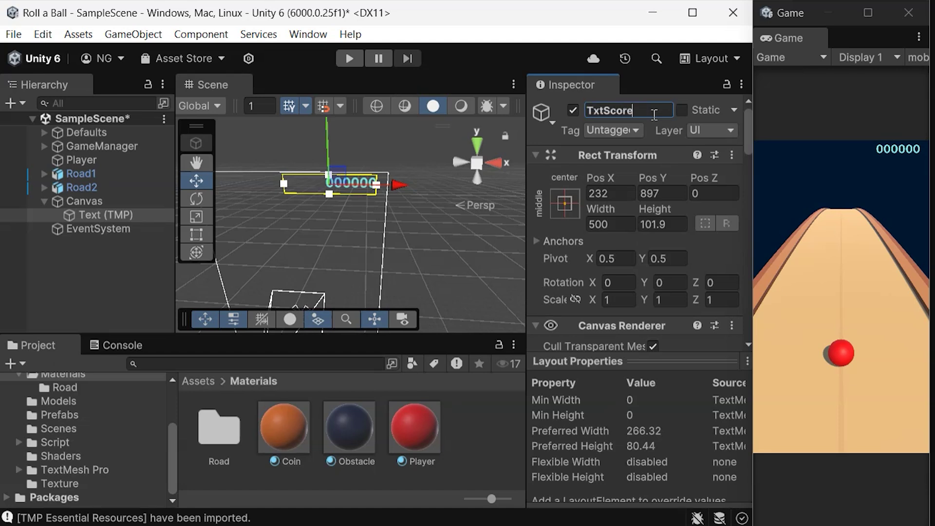
{"action": "type", "text": "e"}
{"action": "key", "text": "Return"}
Duplicate TxtScore and name the copy TxtCoin
{"action": "left_click", "coordinate": [73, 215]}
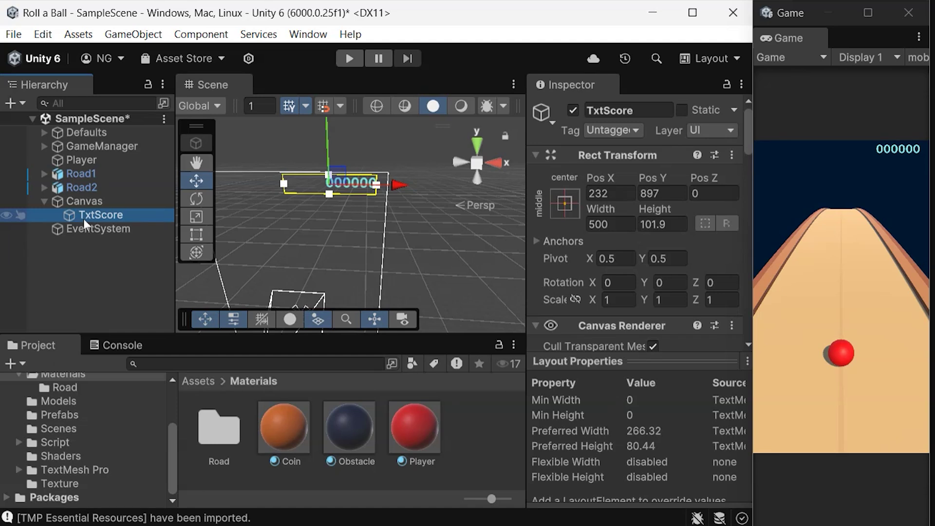
{"action": "key", "text": "ctrl+c"}
{"action": "key", "text": "ctrl+v"}
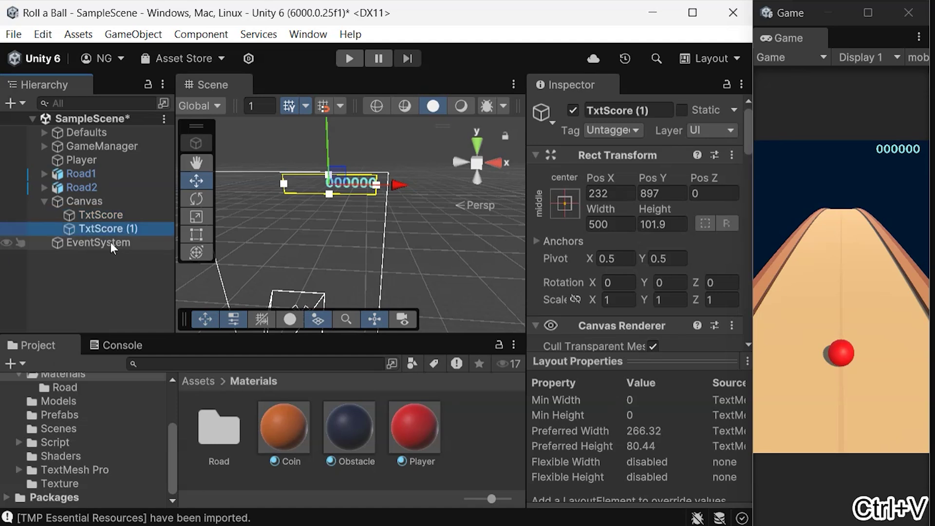
{"action": "left_click", "coordinate": [108, 231]}
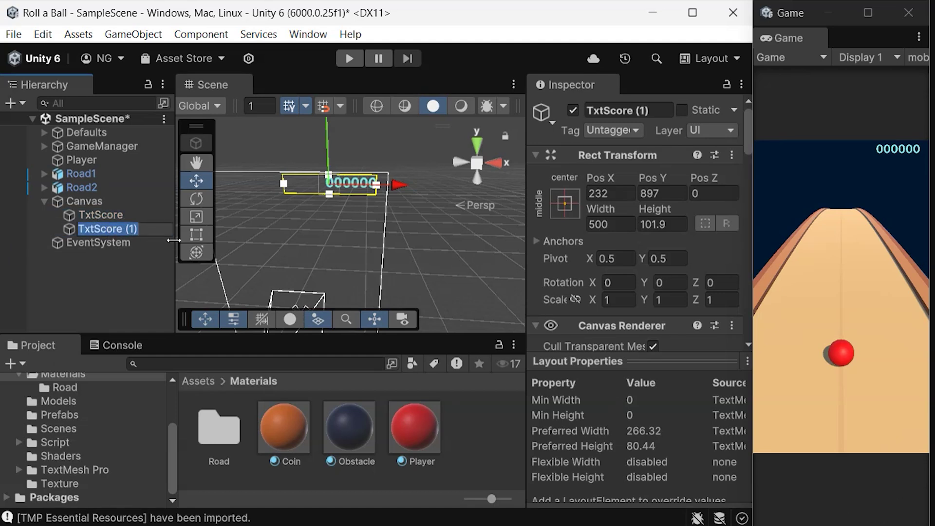
{"action": "type", "text": "TxtCo"}
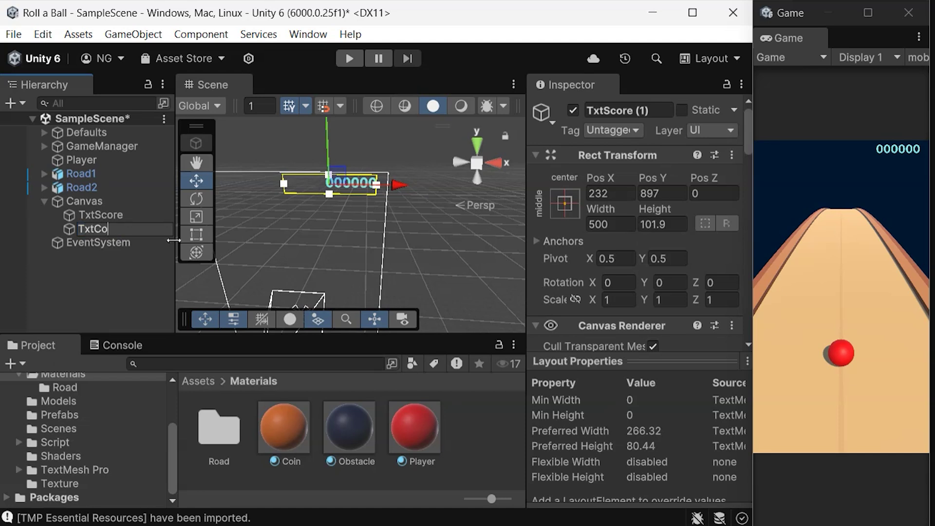
{"action": "type", "text": "in"}
{"action": "key", "text": "Return"}
Move TxtCoin below the score, colour it road beige EDBF82, and shift it slightly left
{"action": "scroll", "coordinate": [320, 180], "scroll_direction": "down", "scroll_amount": 1}
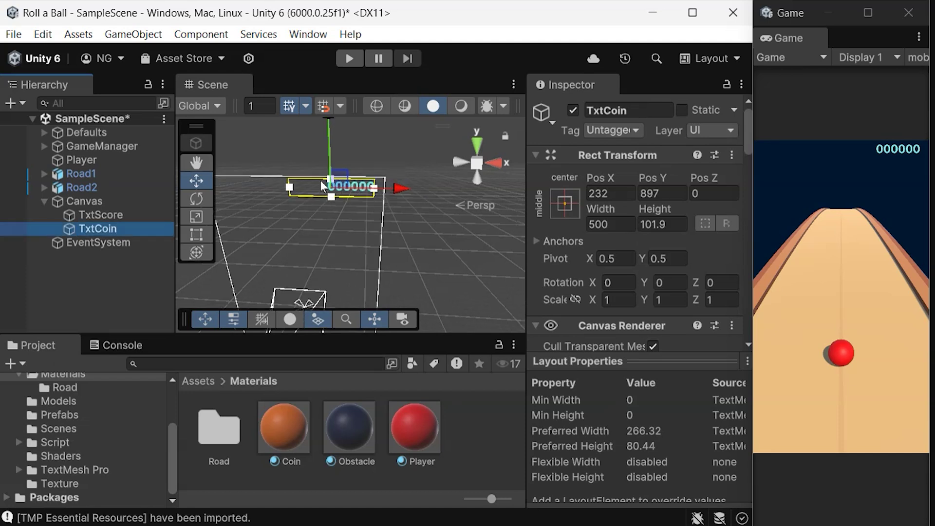
{"action": "left_click_drag", "start_coordinate": [327, 138], "coordinate": [332, 151]}
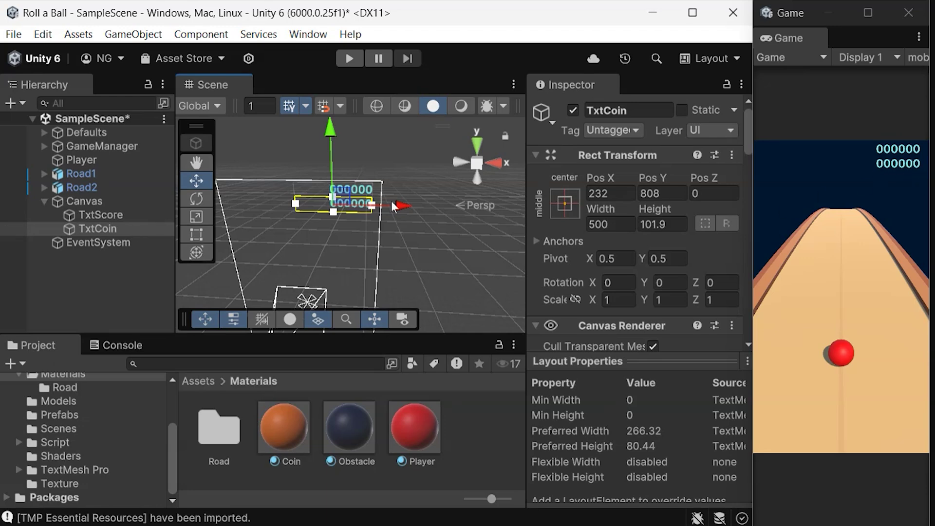
{"action": "scroll", "coordinate": [564, 316], "scroll_direction": "down", "scroll_amount": 10}
{"action": "left_click", "coordinate": [654, 298]}
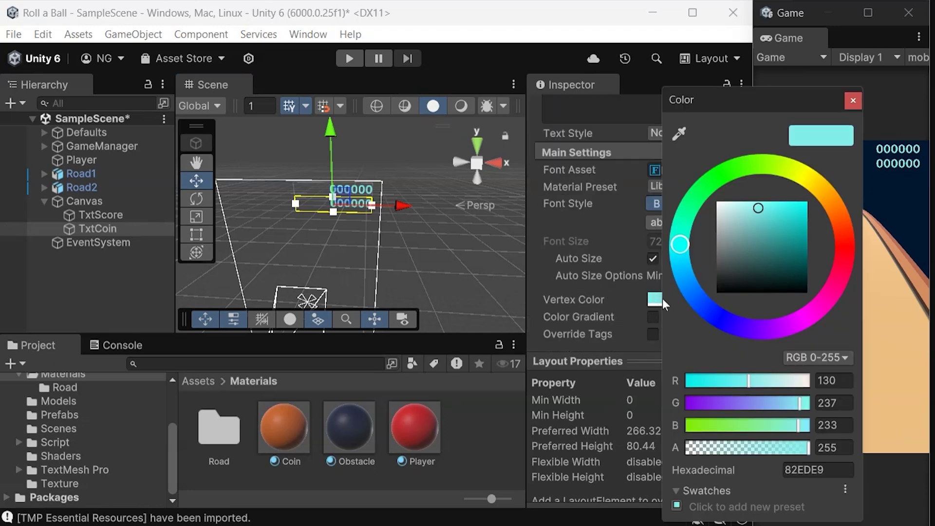
{"action": "left_click", "coordinate": [678, 133]}
{"action": "left_click", "coordinate": [881, 320]}
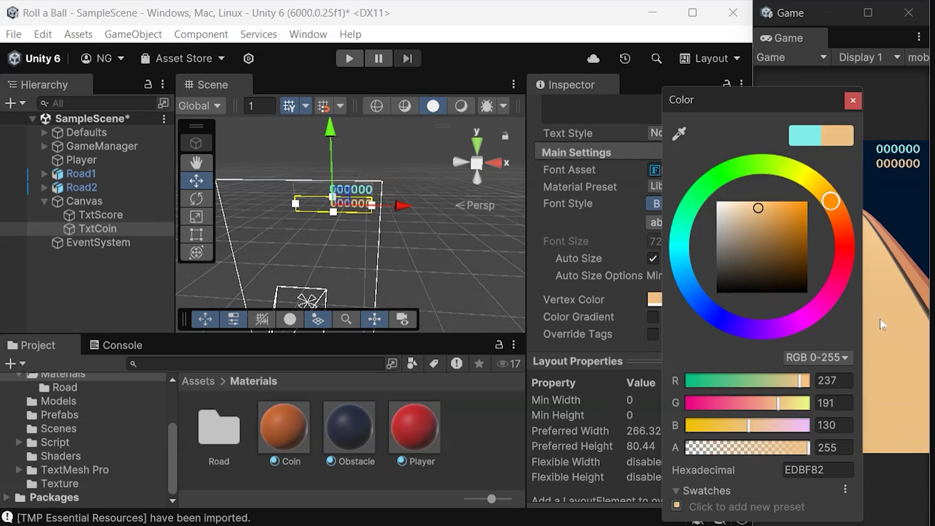
{"action": "left_click", "coordinate": [852, 97]}
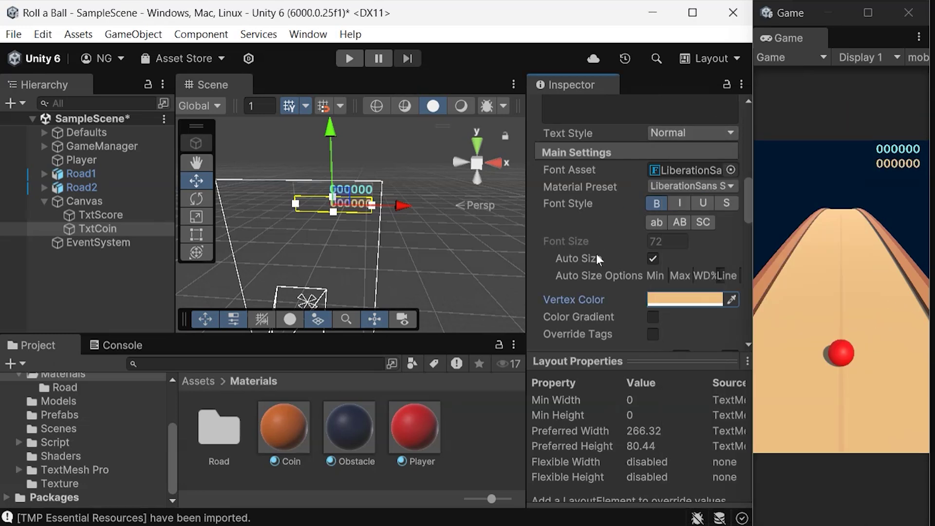
{"action": "left_click_drag", "start_coordinate": [400, 206], "coordinate": [387, 208]}
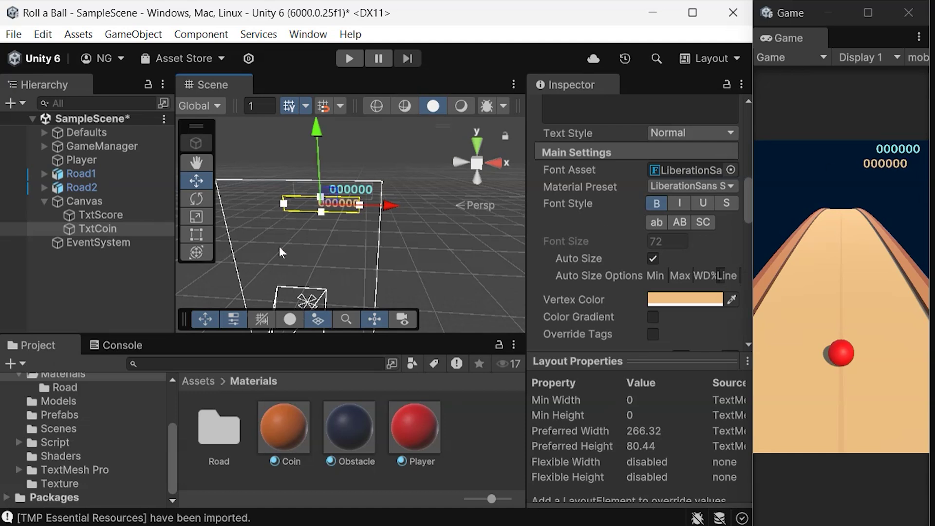
Create a new folder named Sprites in Assets
{"action": "scroll", "coordinate": [116, 446], "scroll_direction": "up", "scroll_amount": 3}
{"action": "left_click", "coordinate": [71, 416]}
{"action": "right_click", "coordinate": [160, 412]}
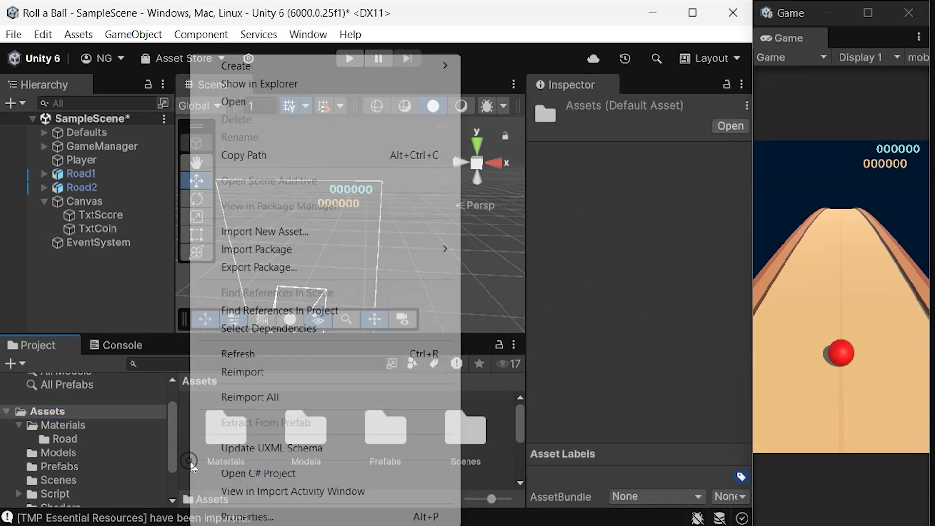
{"action": "mouse_move", "coordinate": [235, 66]}
{"action": "left_click", "coordinate": [487, 66]}
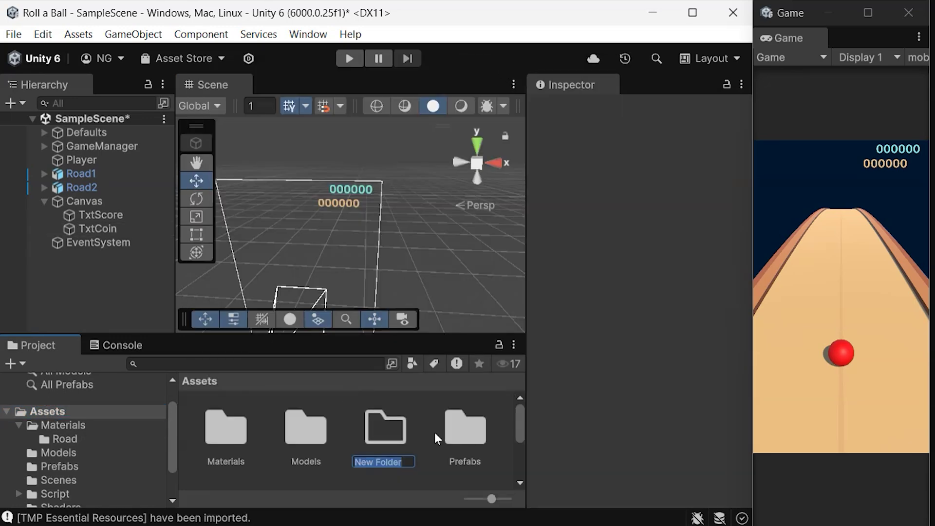
{"action": "type", "text": "Sprites"}
{"action": "key", "text": "Return"}
Import the CoinIcon, PauseIcon and PlayIcon images into Sprites and select all three
{"action": "double_click", "coordinate": [387, 430]}
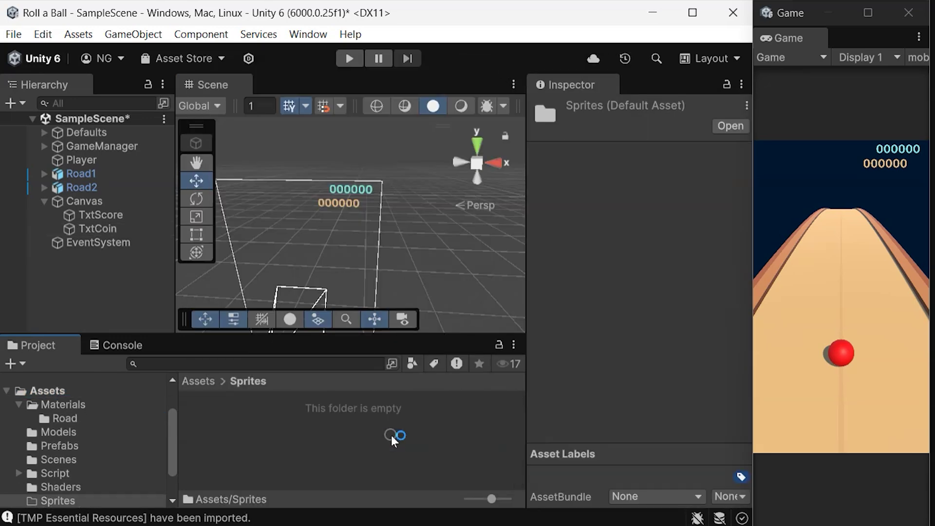
{"action": "left_click_drag", "start_coordinate": [320, 444], "coordinate": [316, 441]}
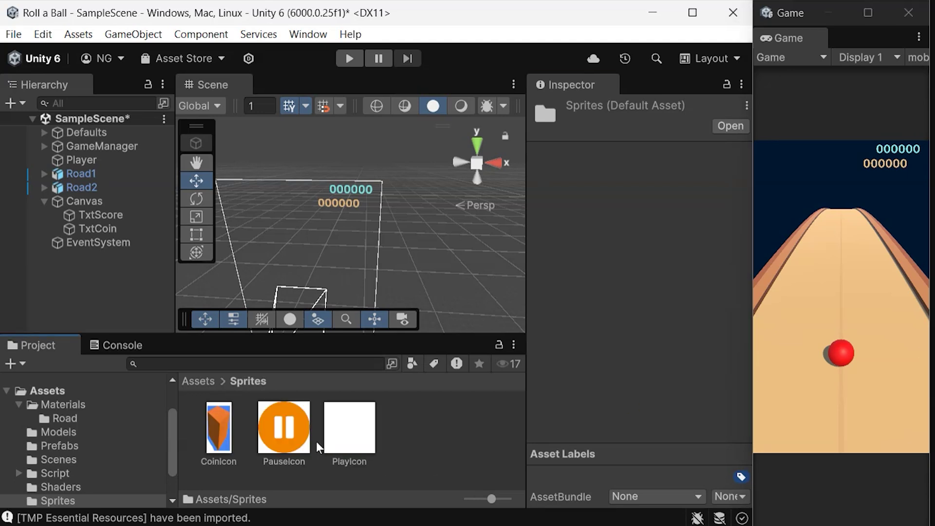
{"action": "left_click", "coordinate": [218, 427]}
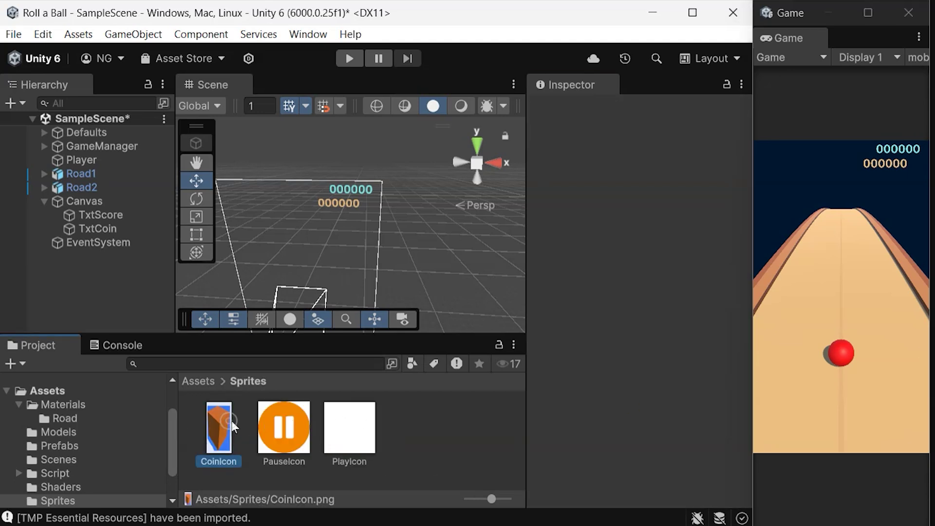
{"action": "left_click", "coordinate": [290, 427], "text": "ctrl"}
{"action": "left_click", "coordinate": [355, 430], "text": "ctrl"}
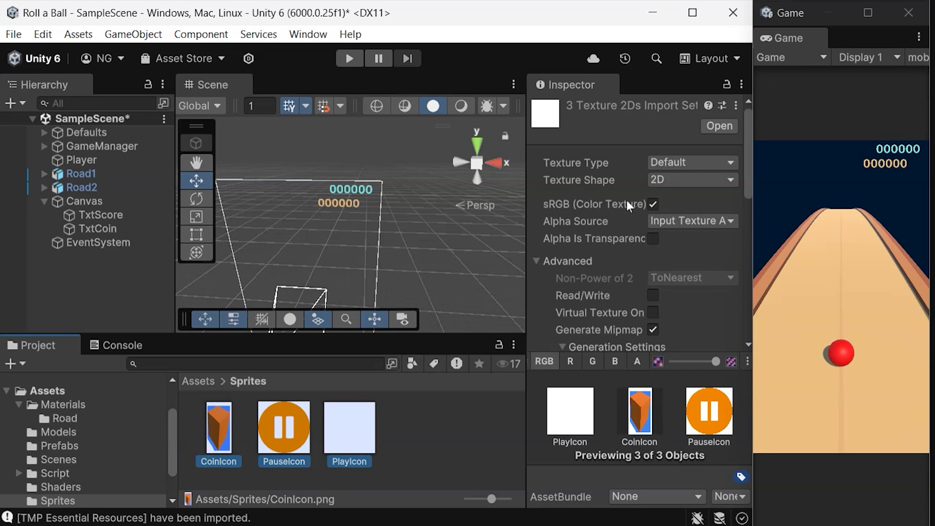
Set the three icons' Texture Type to Sprite (2D and UI) and apply the change
{"action": "left_click", "coordinate": [673, 163]}
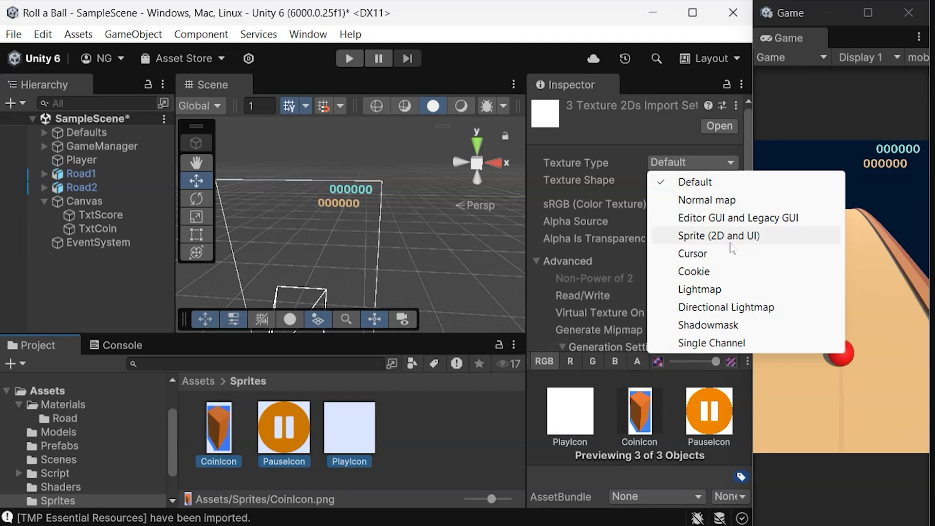
{"action": "left_click", "coordinate": [753, 243]}
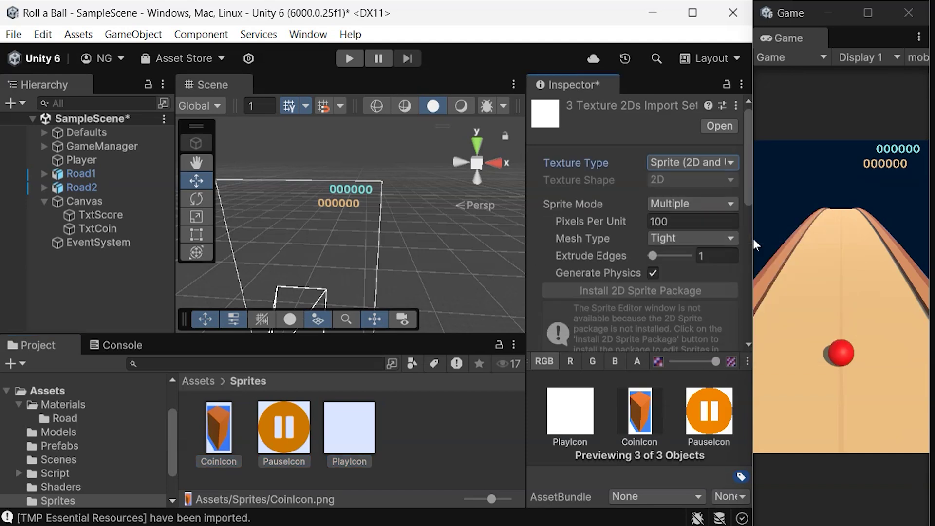
{"action": "scroll", "coordinate": [714, 183], "scroll_direction": "down", "scroll_amount": 5}
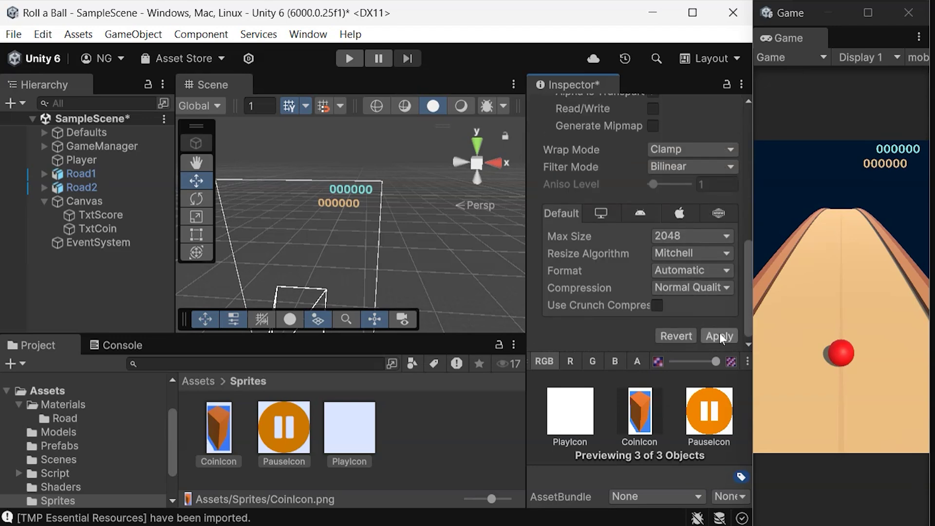
{"action": "left_click", "coordinate": [719, 336]}
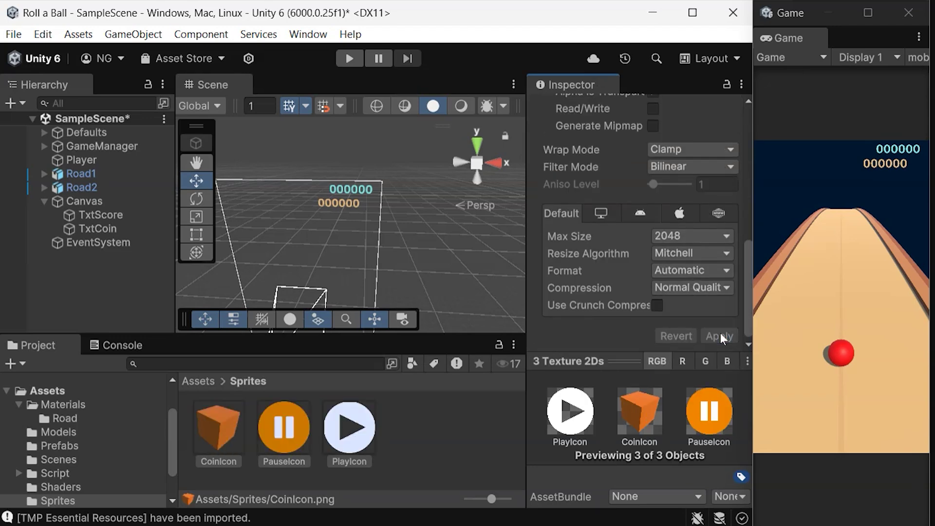
Add a Raw Image named CoinIcon under the Canvas
{"action": "left_click", "coordinate": [94, 205]}
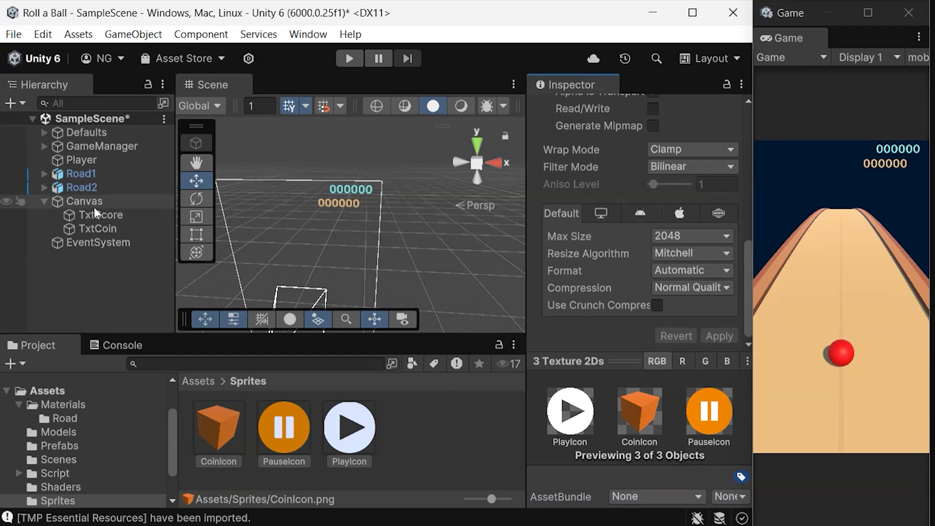
{"action": "right_click", "coordinate": [95, 204]}
{"action": "mouse_move", "coordinate": [217, 448]}
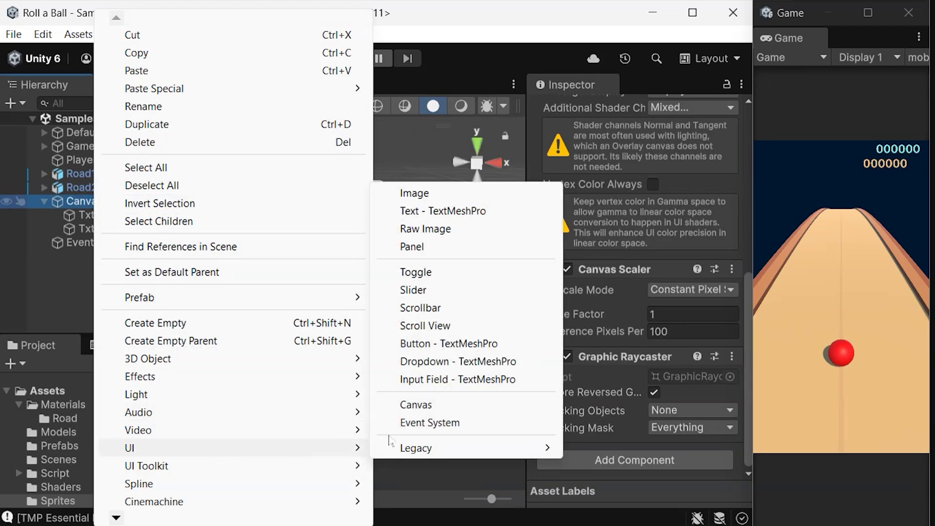
{"action": "left_click", "coordinate": [422, 229]}
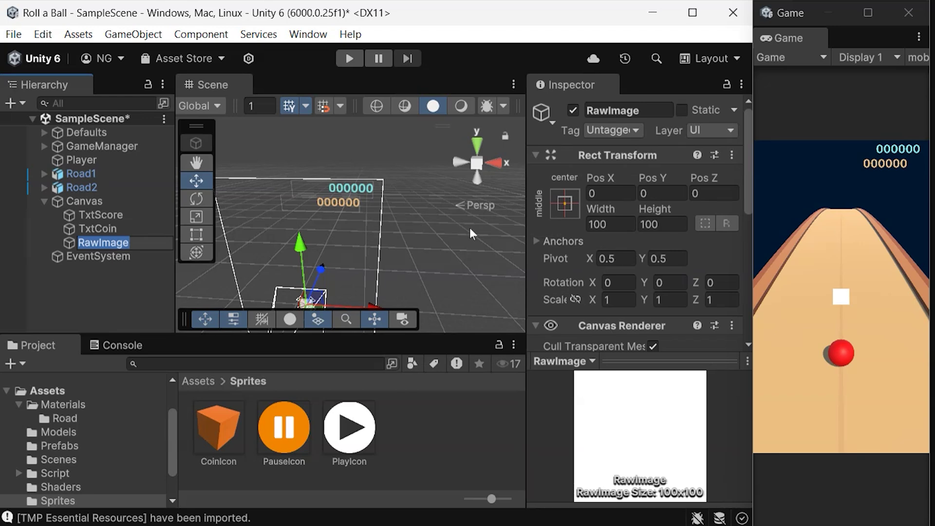
{"action": "type", "text": "CoinIc"}
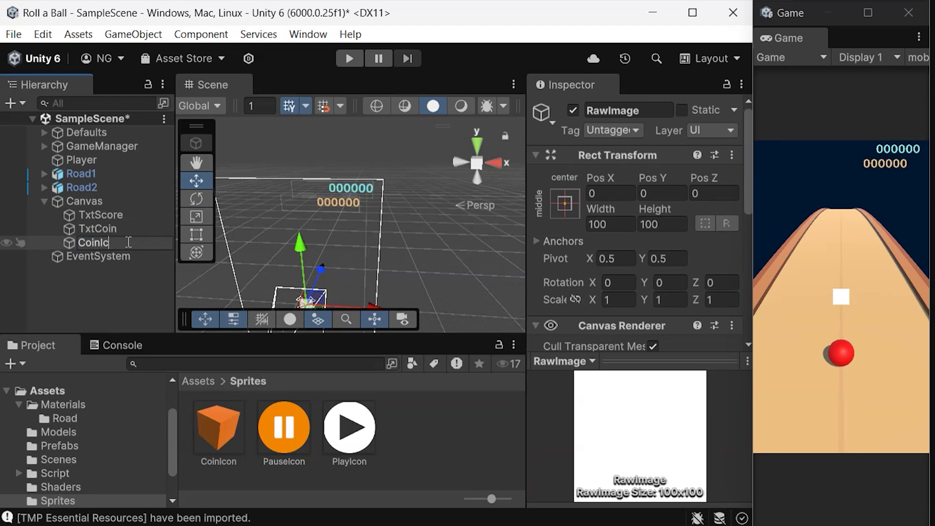
{"action": "type", "text": "on"}
{"action": "key", "text": "Return"}
Set the CoinIcon raw image's texture to the CoinIcon sprite
{"action": "scroll", "coordinate": [625, 255], "scroll_direction": "down", "scroll_amount": 5}
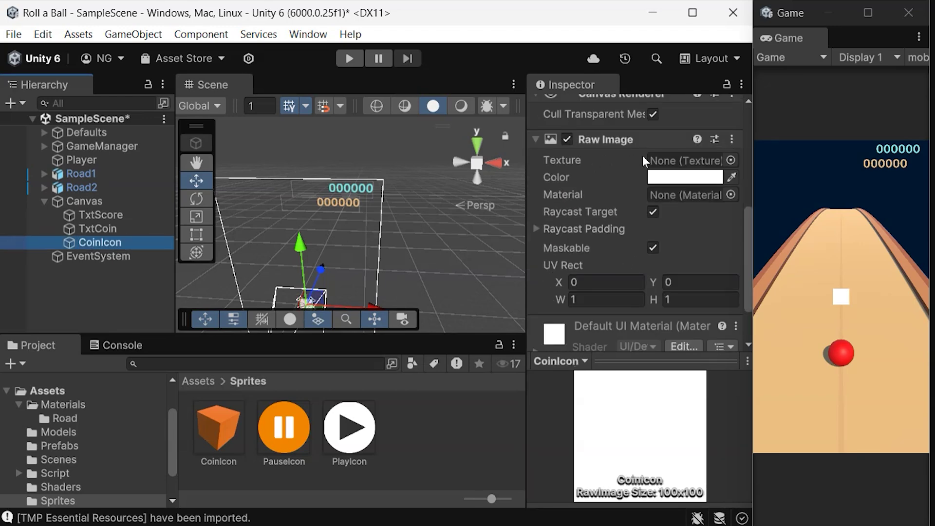
{"action": "left_click", "coordinate": [730, 160]}
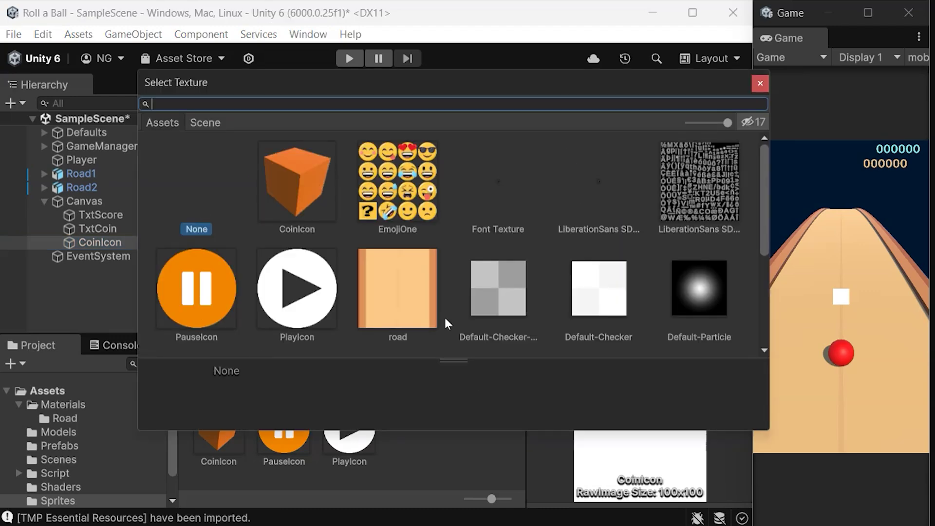
{"action": "left_click", "coordinate": [284, 176]}
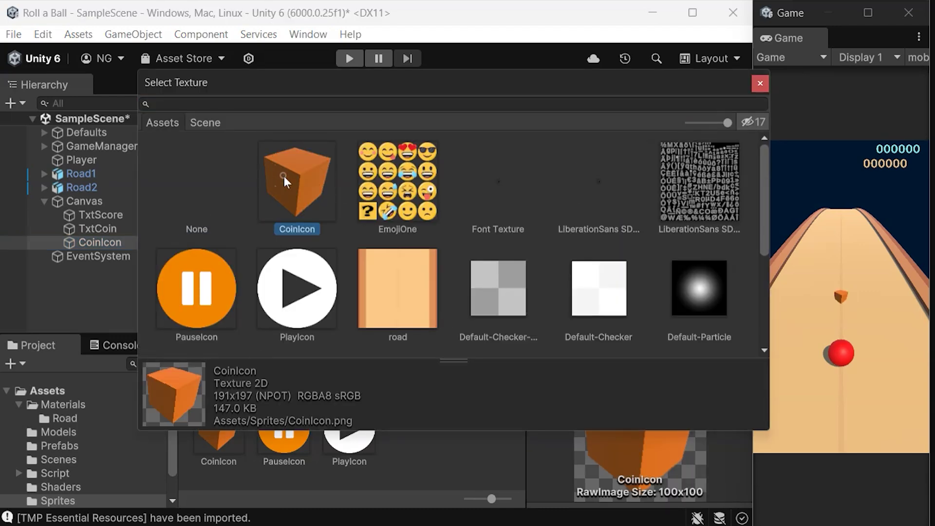
{"action": "double_click", "coordinate": [330, 175]}
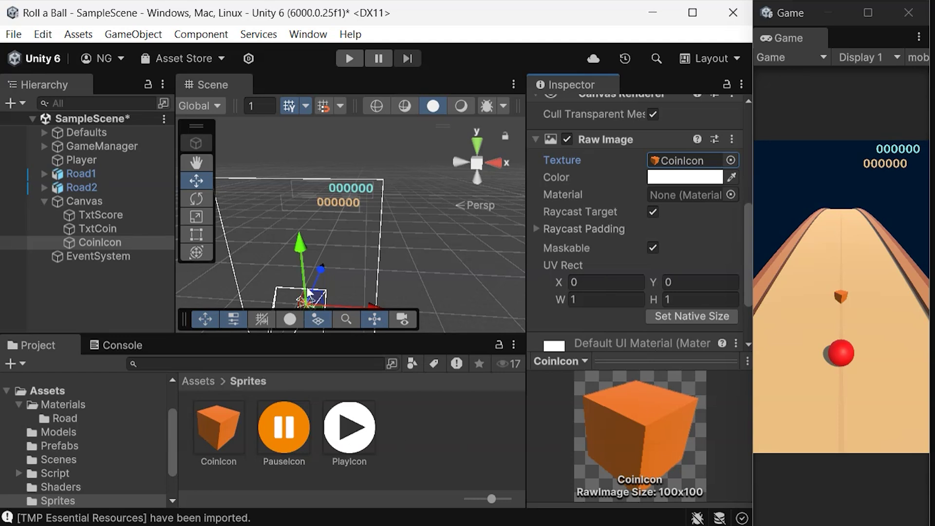
Move the coin icon up beside the right of the coin counter
{"action": "left_click_drag", "start_coordinate": [303, 251], "coordinate": [319, 131]}
{"action": "left_click_drag", "start_coordinate": [367, 200], "coordinate": [442, 214]}
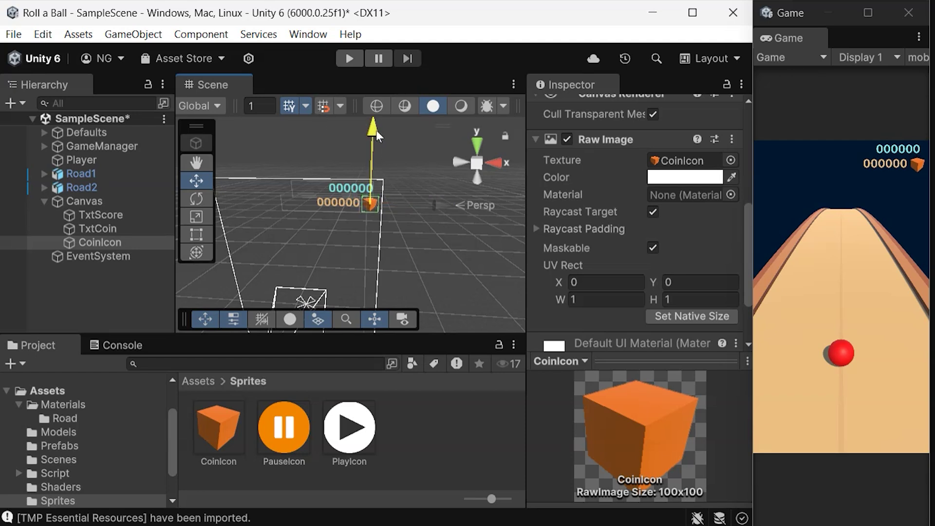
{"action": "left_click_drag", "start_coordinate": [378, 132], "coordinate": [380, 137]}
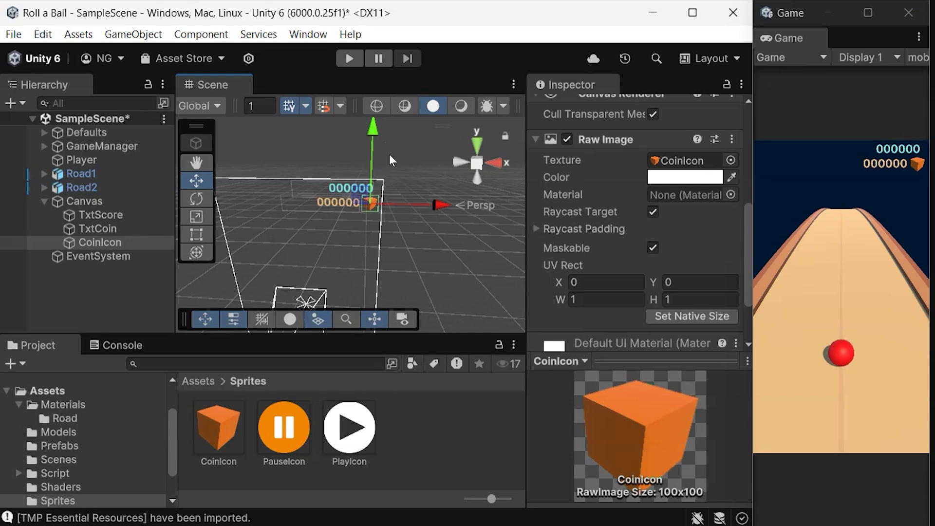
{"action": "left_click", "coordinate": [85, 201]}
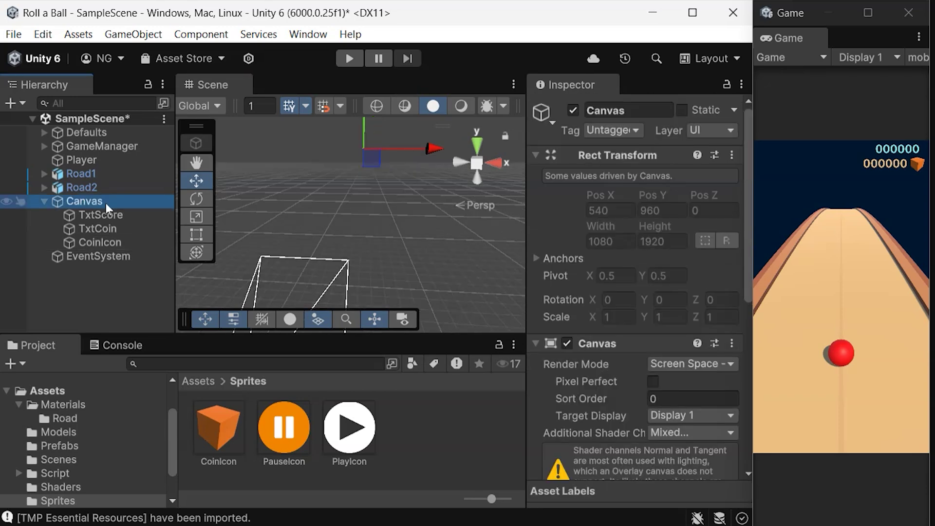
Add a TextMeshPro button named PauseButton under the Canvas
{"action": "right_click", "coordinate": [106, 203]}
{"action": "mouse_move", "coordinate": [219, 448]}
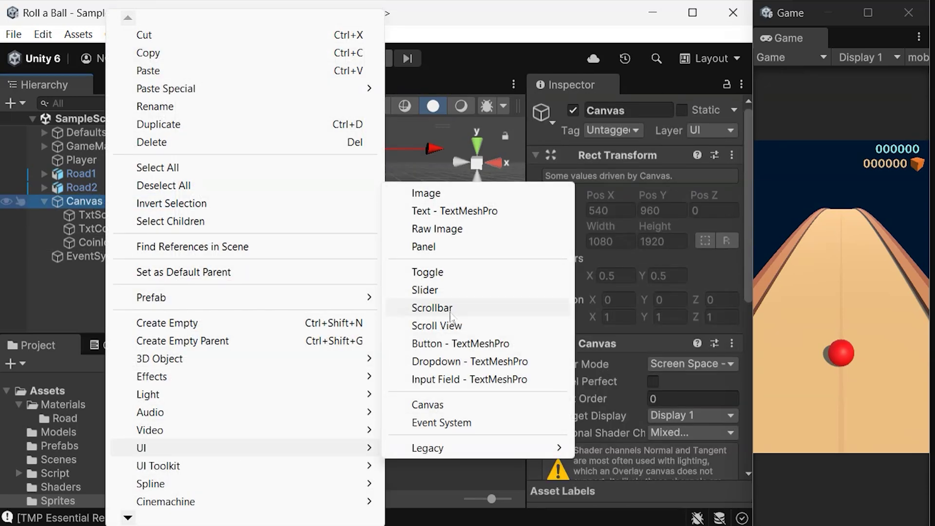
{"action": "left_click", "coordinate": [481, 343]}
{"action": "type", "text": "P"}
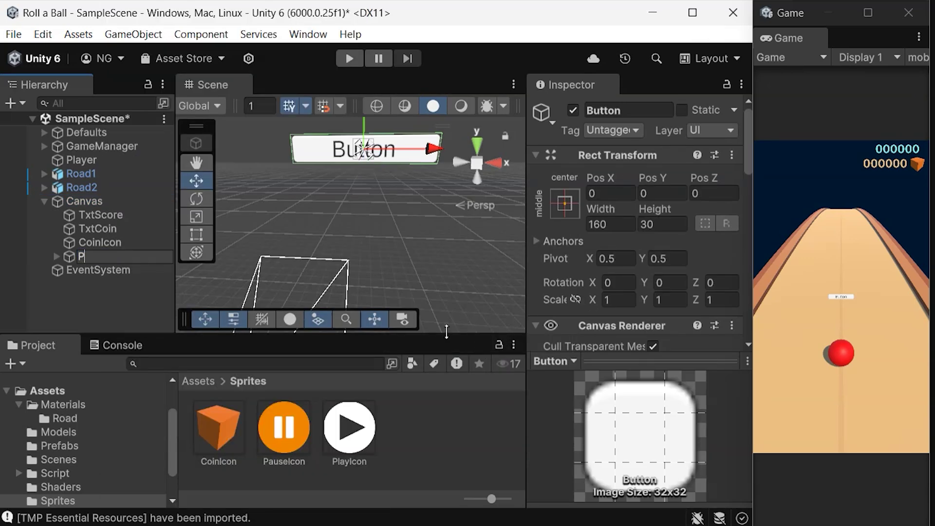
{"action": "type", "text": "auseButton"}
{"action": "key", "text": "Return"}
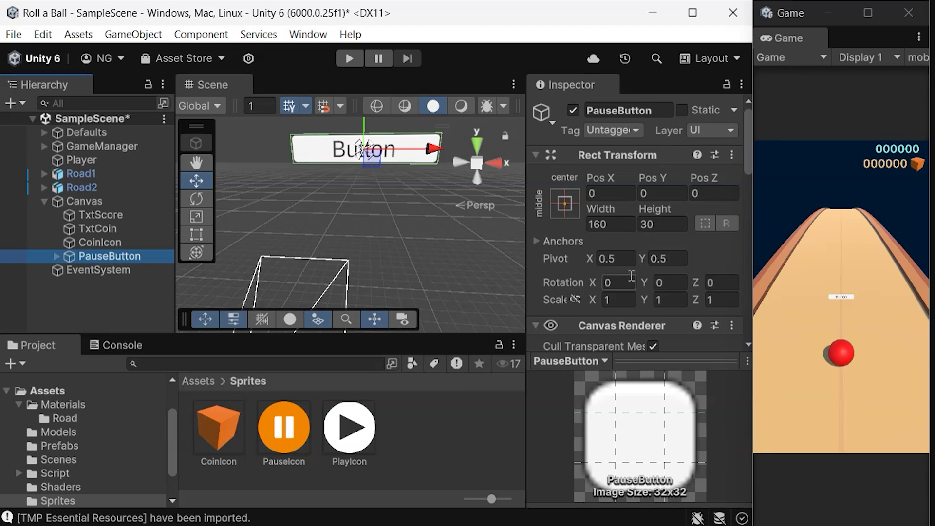
Replace PauseButton's Image component with a Raw Image component
{"action": "scroll", "coordinate": [633, 243], "scroll_direction": "down", "scroll_amount": 5}
{"action": "left_click", "coordinate": [733, 186]}
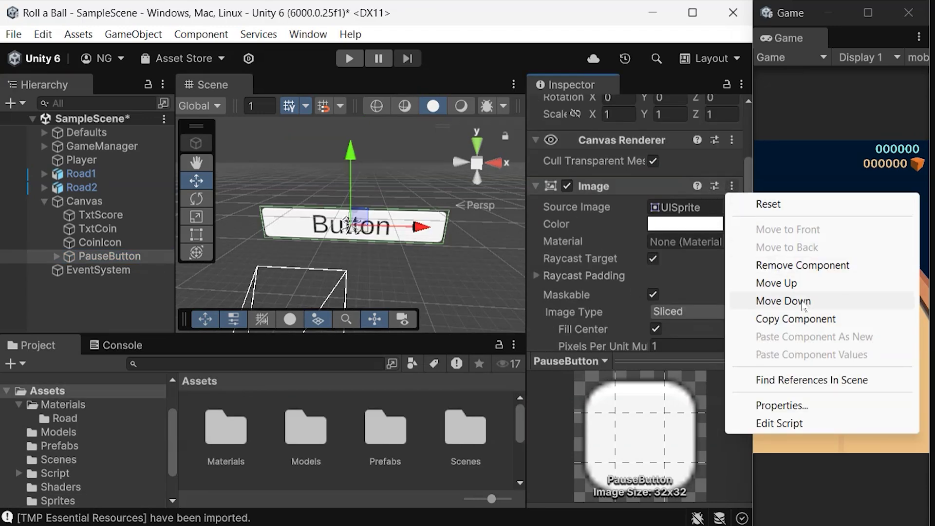
{"action": "left_click", "coordinate": [796, 265]}
{"action": "left_click", "coordinate": [580, 187]}
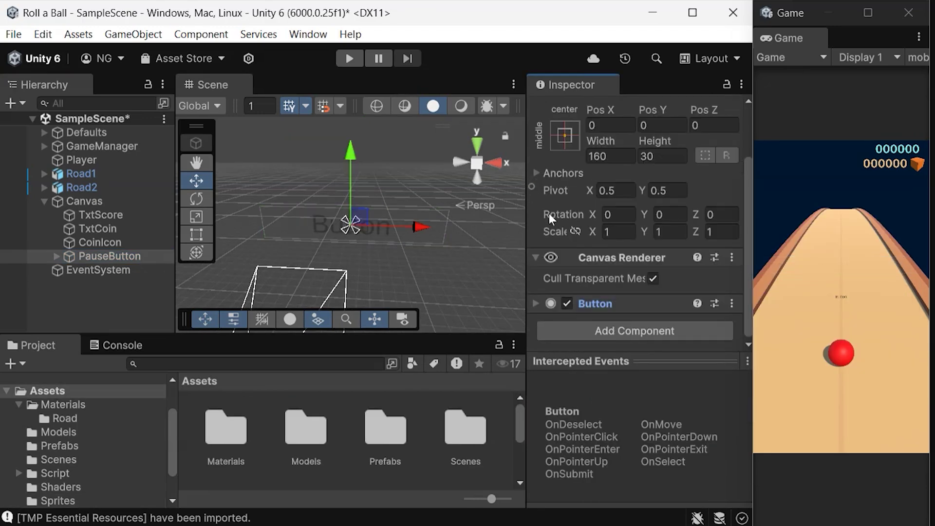
{"action": "left_click", "coordinate": [632, 328]}
{"action": "type", "text": "raw"}
{"action": "left_click", "coordinate": [588, 306]}
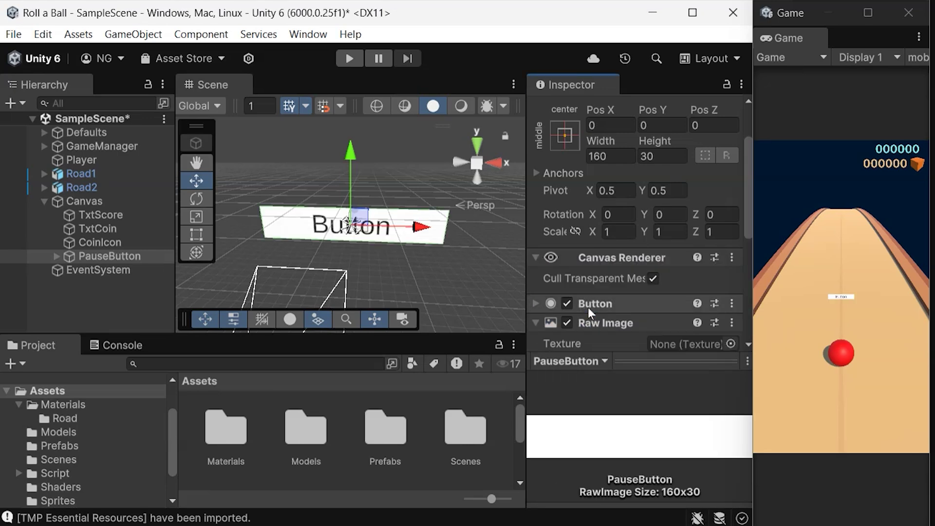
{"action": "left_click_drag", "start_coordinate": [588, 307], "coordinate": [589, 336]}
Set the Raw Image texture to PauseIcon
{"action": "scroll", "coordinate": [557, 332], "scroll_direction": "down", "scroll_amount": 1}
{"action": "scroll", "coordinate": [555, 326], "scroll_direction": "down", "scroll_amount": 3}
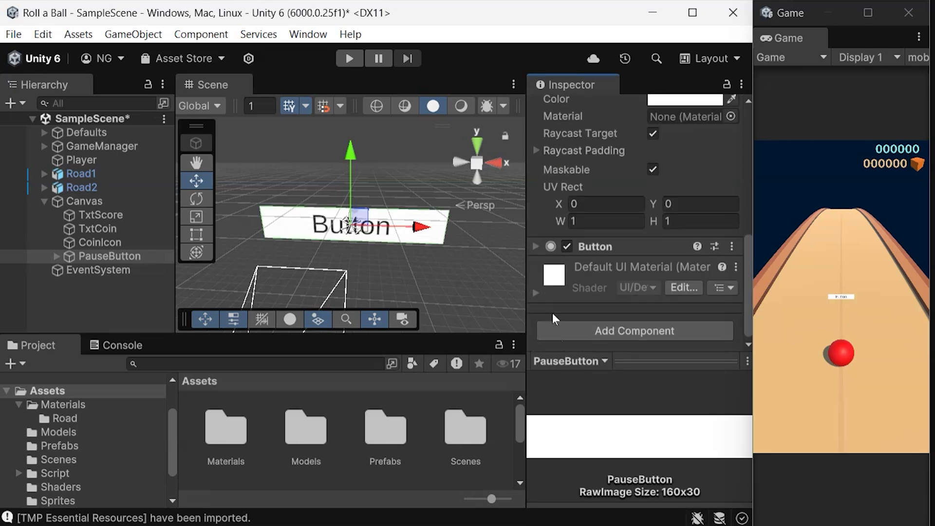
{"action": "scroll", "coordinate": [537, 244], "scroll_direction": "up", "scroll_amount": 2}
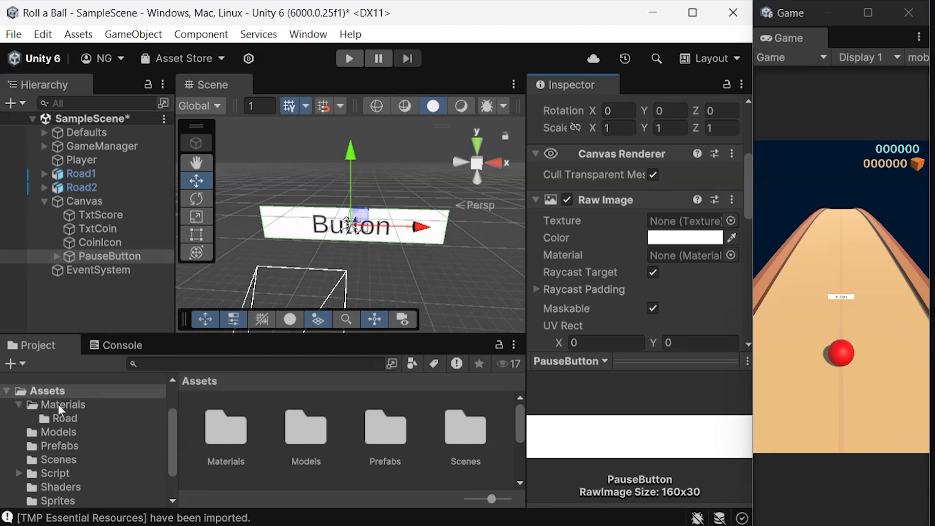
{"action": "left_click", "coordinate": [731, 221]}
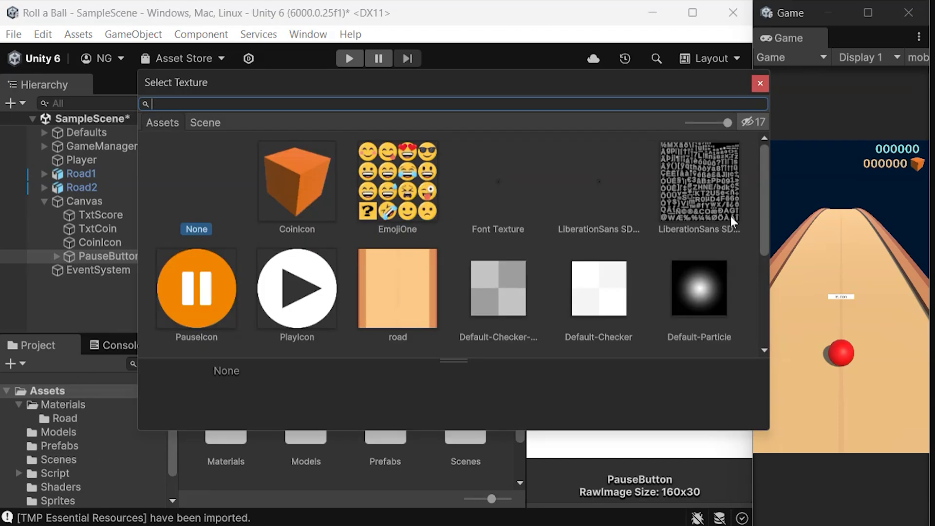
{"action": "left_click", "coordinate": [223, 277]}
{"action": "double_click", "coordinate": [200, 293]}
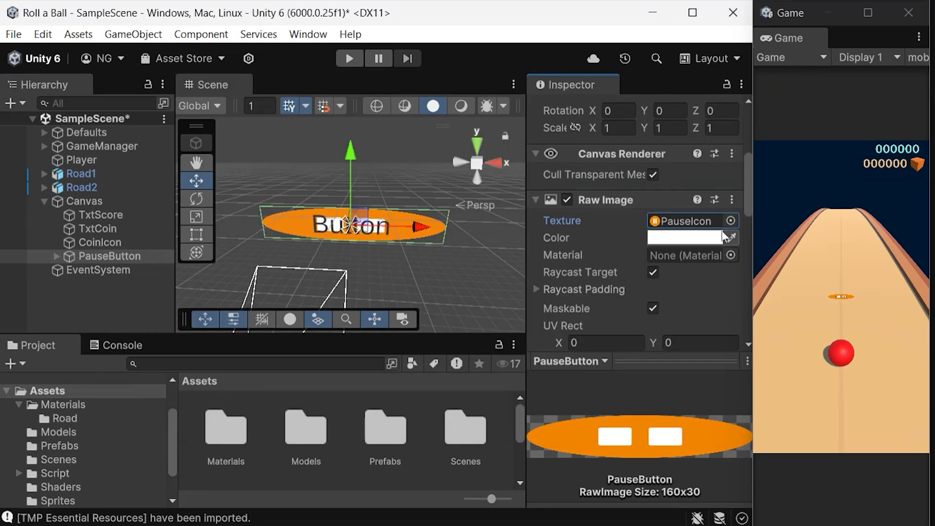
Set the pause button's height to 160
{"action": "scroll", "coordinate": [657, 229], "scroll_direction": "up", "scroll_amount": 3}
{"action": "double_click", "coordinate": [652, 224]}
{"action": "type", "text": "160"}
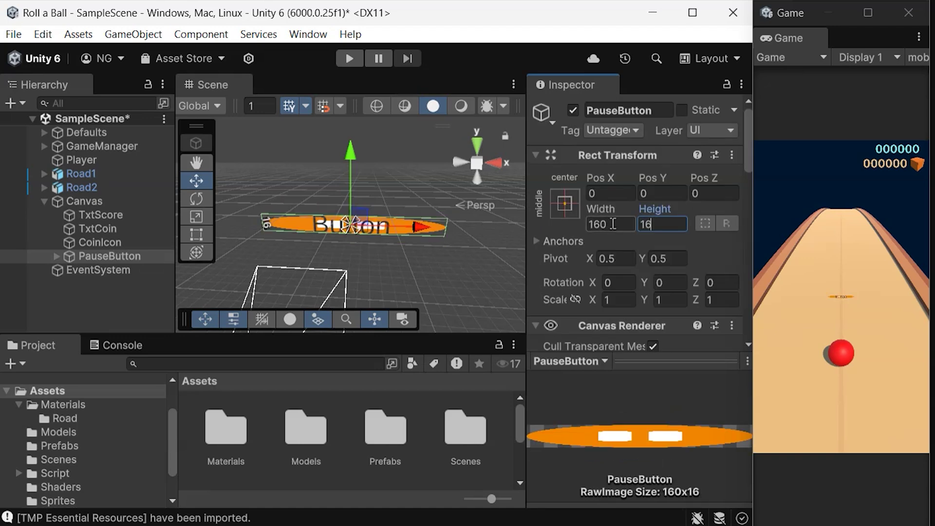
{"action": "scroll", "coordinate": [653, 228], "scroll_direction": "down", "scroll_amount": 3}
{"action": "left_click", "coordinate": [56, 256]}
Clear the 'Button' text from the pause button's Text (TMP) label
{"action": "left_click", "coordinate": [97, 270]}
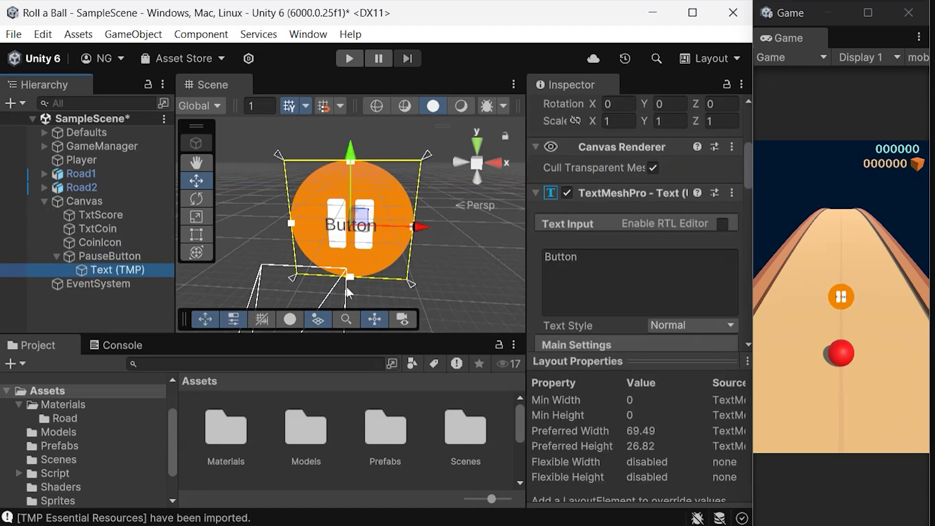
{"action": "left_click", "coordinate": [596, 260]}
{"action": "key", "text": "BackSpace"}
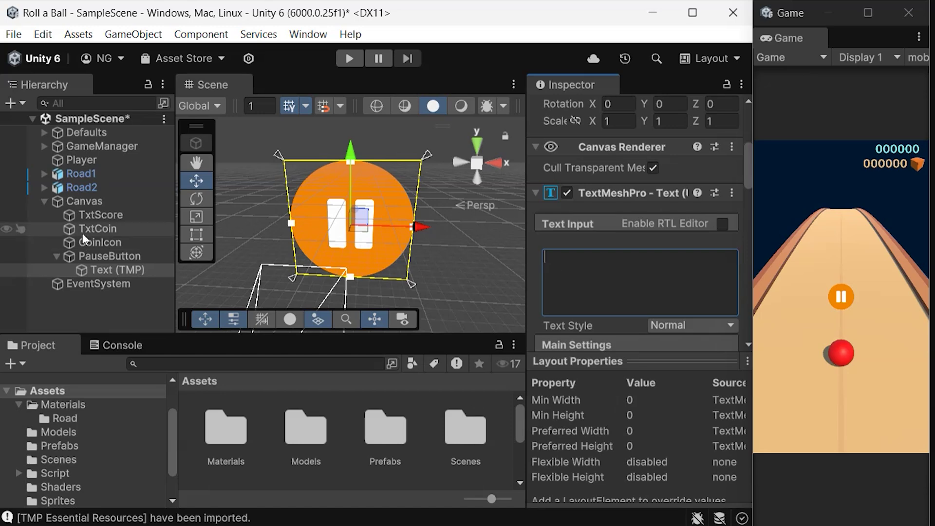
{"action": "left_click", "coordinate": [57, 256]}
Move PauseButton to the top-left corner and resize it to 140 × 140
{"action": "scroll", "coordinate": [347, 209], "scroll_direction": "down", "scroll_amount": 5}
{"action": "left_click_drag", "start_coordinate": [351, 228], "coordinate": [347, 149]}
{"action": "left_click_drag", "start_coordinate": [418, 151], "coordinate": [383, 156]}
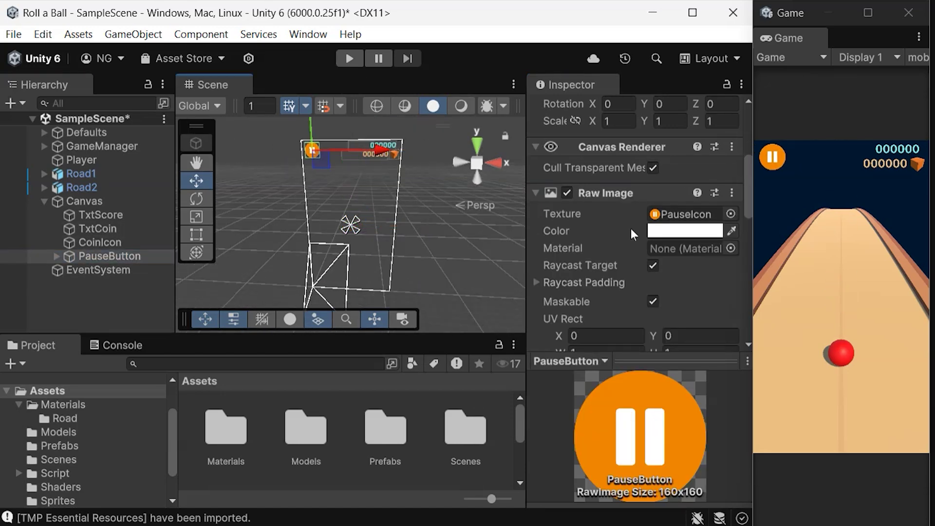
{"action": "scroll", "coordinate": [633, 219], "scroll_direction": "up", "scroll_amount": 5}
{"action": "left_click", "coordinate": [610, 224]}
{"action": "type", "text": "140"}
{"action": "key", "text": "Tab"}
{"action": "type", "text": "140"}
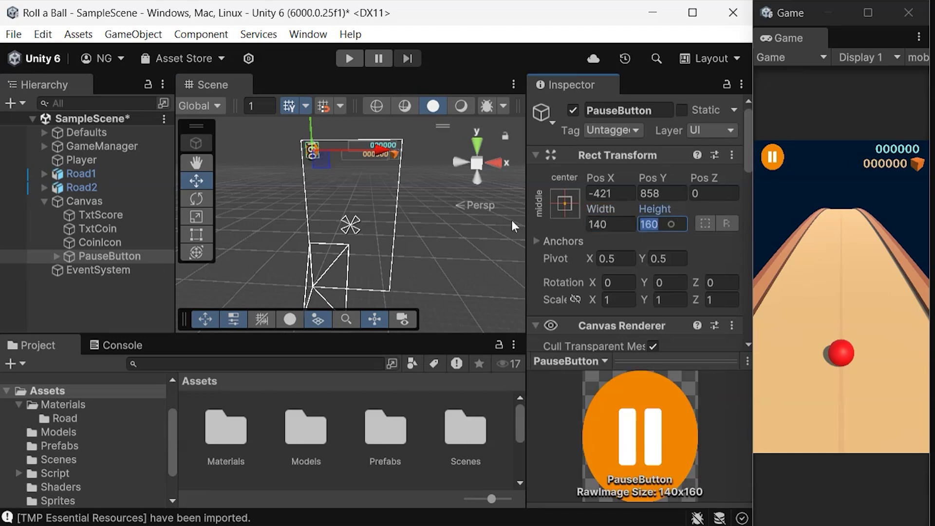
{"action": "double_click", "coordinate": [110, 256]}
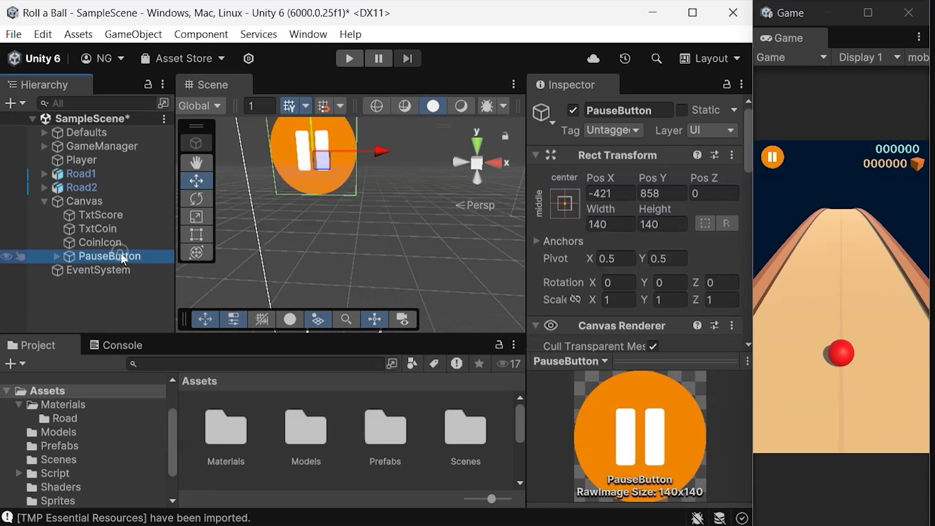
{"action": "left_click_drag", "start_coordinate": [417, 233], "coordinate": [411, 226]}
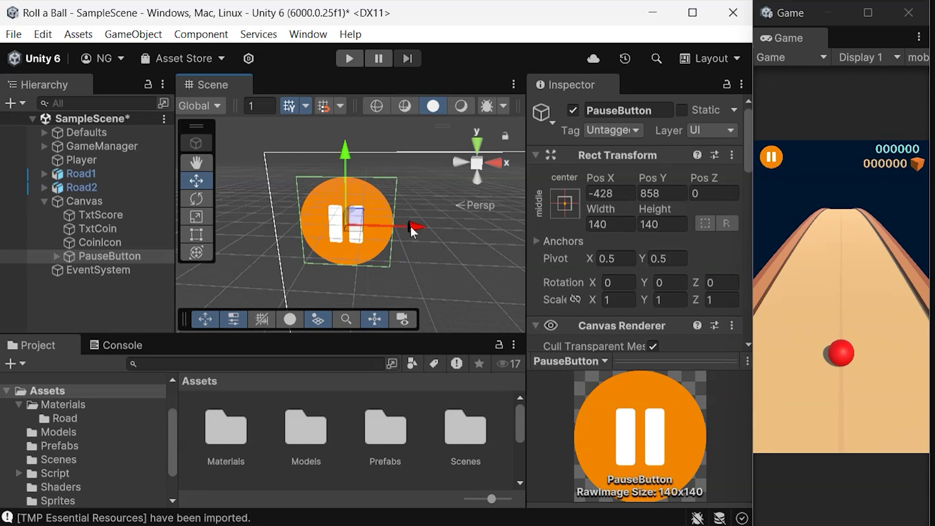
Lower the pause Raw Image colour alpha to 38 so it's mostly transparent
{"action": "scroll", "coordinate": [608, 219], "scroll_direction": "down", "scroll_amount": 3}
{"action": "left_click", "coordinate": [689, 271]}
{"action": "left_click_drag", "start_coordinate": [823, 448], "coordinate": [811, 448]}
{"action": "left_click_drag", "start_coordinate": [730, 92], "coordinate": [556, 55]}
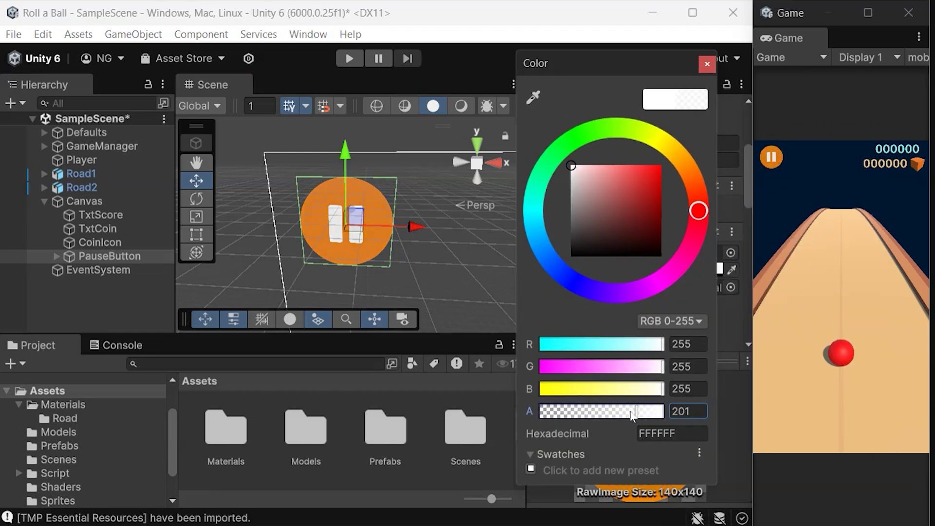
{"action": "left_click_drag", "start_coordinate": [632, 414], "coordinate": [559, 413]}
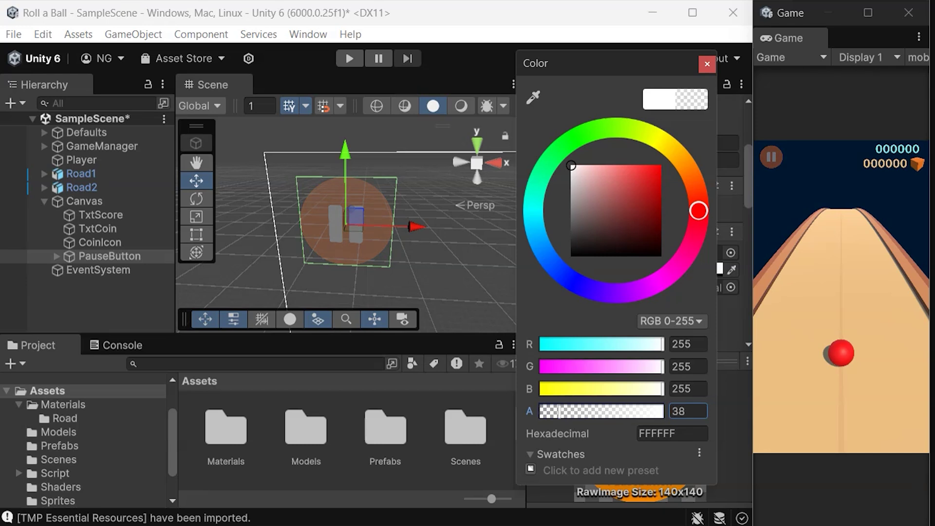
{"action": "left_click", "coordinate": [707, 64]}
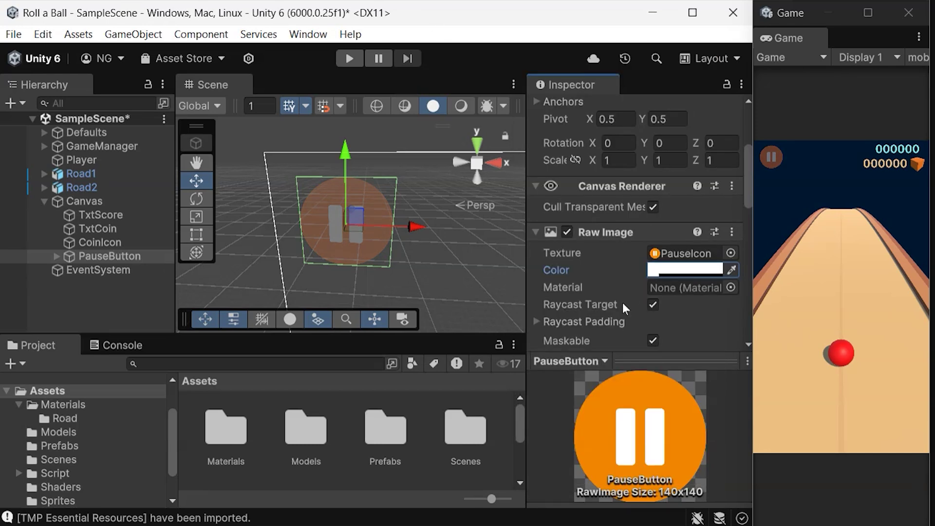
Create an empty InGameMenu object under Canvas and nest TxtScore, TxtCoin, CoinIcon and PauseButton in it
{"action": "right_click", "coordinate": [77, 201]}
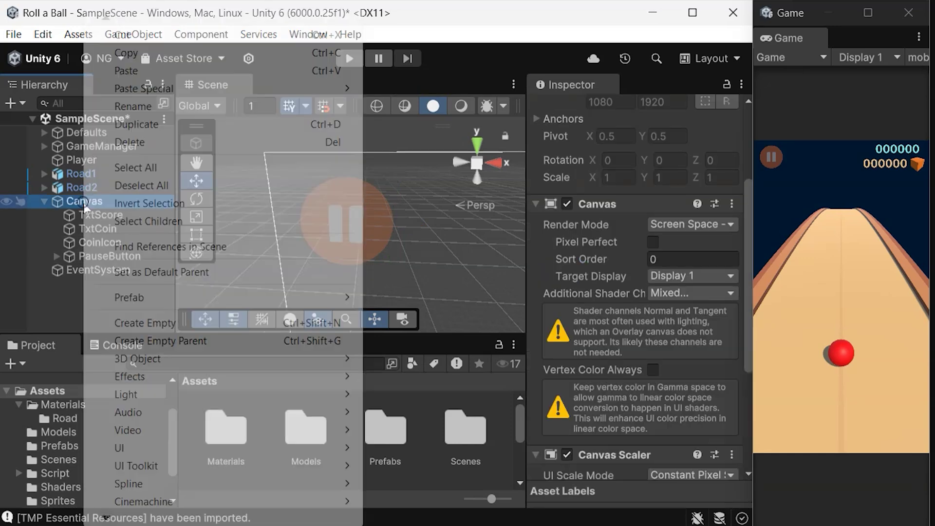
{"action": "left_click", "coordinate": [180, 322]}
{"action": "type", "text": "InGameMenu"}
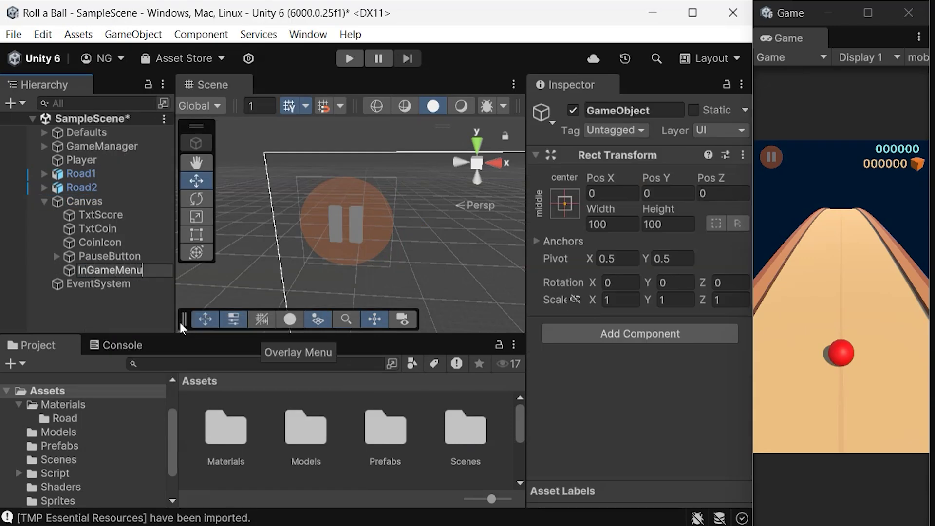
{"action": "key", "text": "Return"}
{"action": "left_click", "coordinate": [97, 215]}
{"action": "left_click", "coordinate": [92, 256], "text": "shift"}
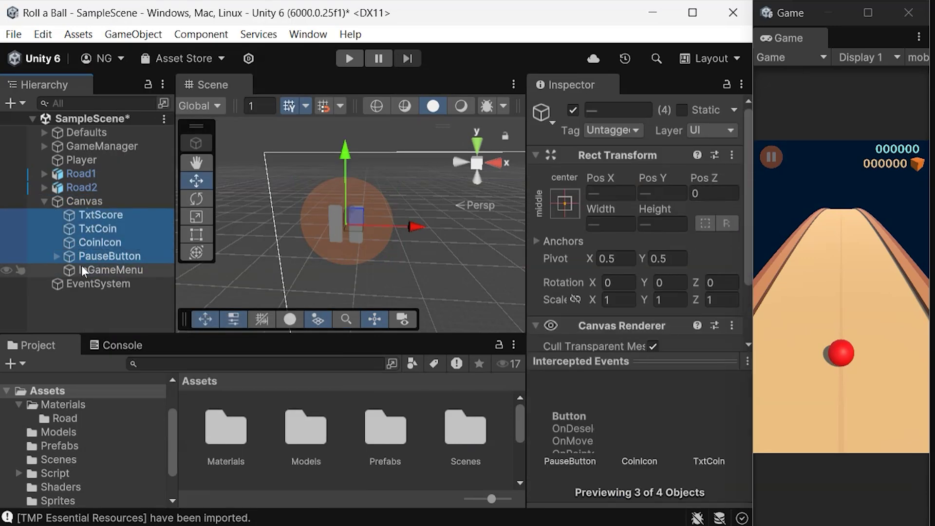
{"action": "left_click_drag", "start_coordinate": [81, 258], "coordinate": [115, 271]}
{"action": "left_click", "coordinate": [73, 216]}
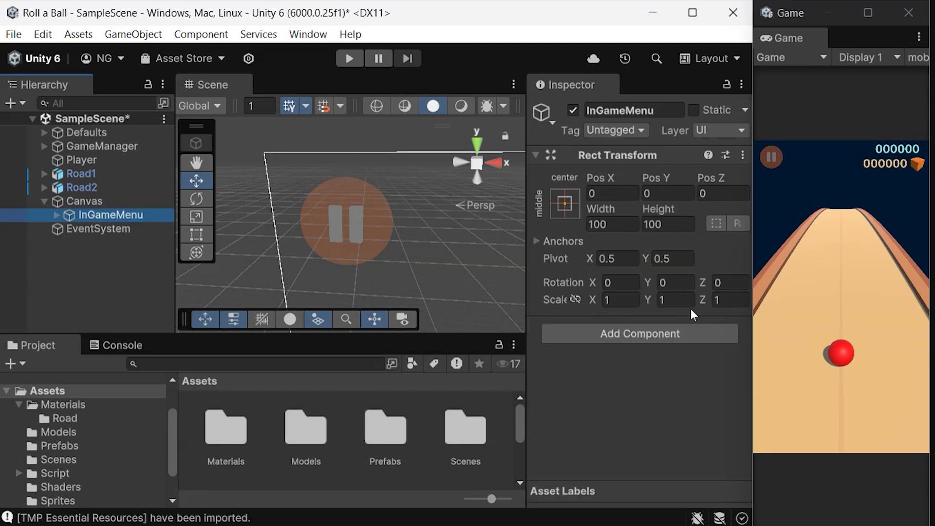
Save the scene and open the CoinManager script from Script/Coin
{"action": "key", "text": "ctrl+s"}
{"action": "left_click", "coordinate": [58, 473]}
{"action": "double_click", "coordinate": [241, 435]}
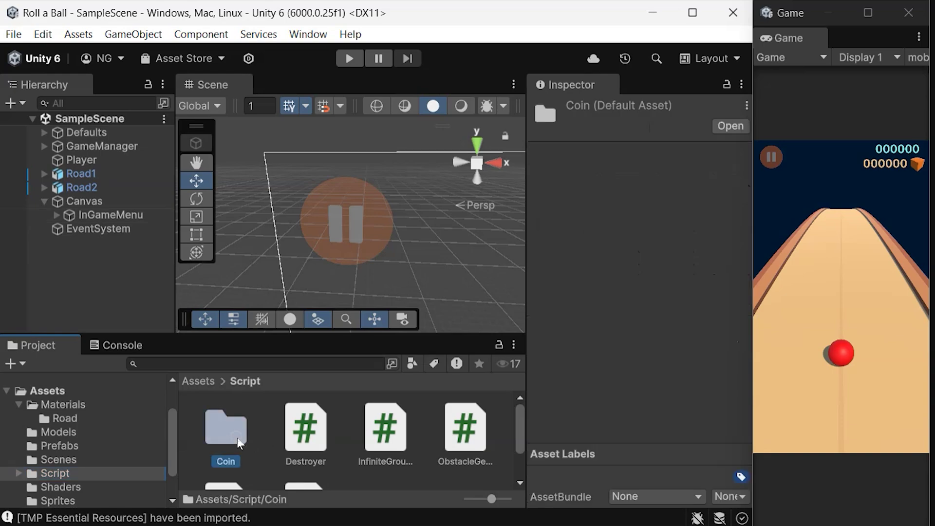
{"action": "double_click", "coordinate": [281, 429]}
{"action": "key", "text": "ctrl+BackSpace"}
Declare a public TextMeshProUGUI TxtCoin field in CoinManager and save
{"action": "key", "text": "Return"}
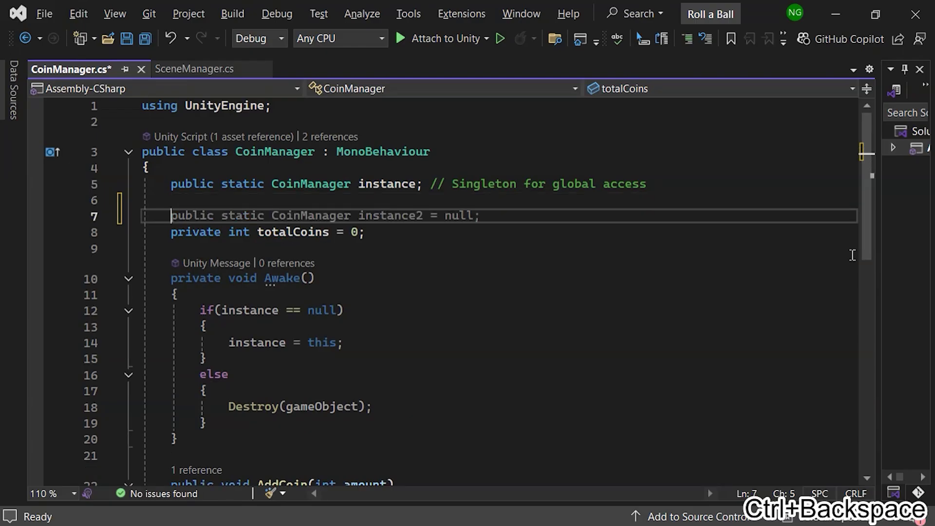
{"action": "type", "text": "public TextMeshProUGUI"}
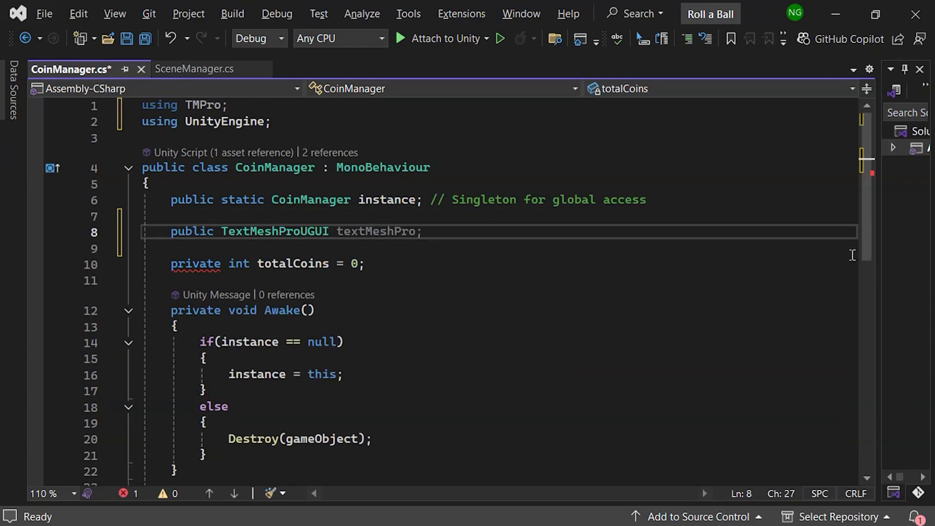
{"action": "type", "text": " TxtCoin;"}
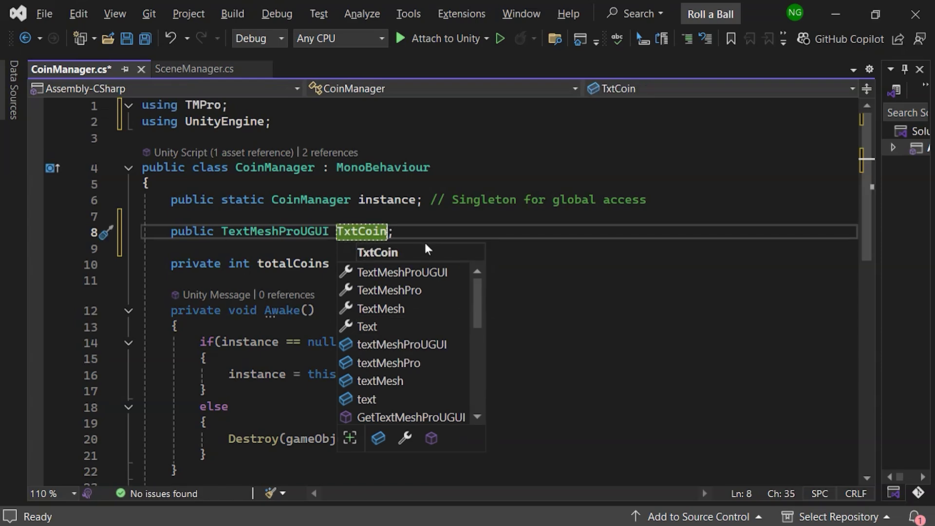
{"action": "key", "text": "ctrl+s"}
{"action": "left_click", "coordinate": [453, 243]}
Replace AddCoin's Debug.Log with TxtCoin.text = totalCoins.ToString()
{"action": "scroll", "coordinate": [457, 253], "scroll_direction": "down", "scroll_amount": 5}
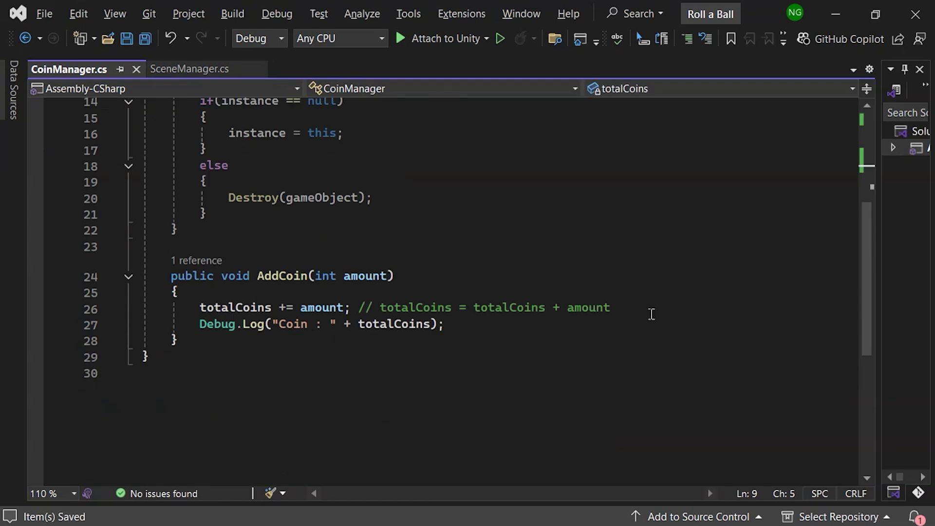
{"action": "left_click", "coordinate": [633, 308]}
{"action": "left_click_drag", "start_coordinate": [200, 324], "coordinate": [358, 324]}
{"action": "key", "text": "Return"}
{"action": "key", "text": "ctrl+Right"}
{"action": "key", "text": "Delete"}
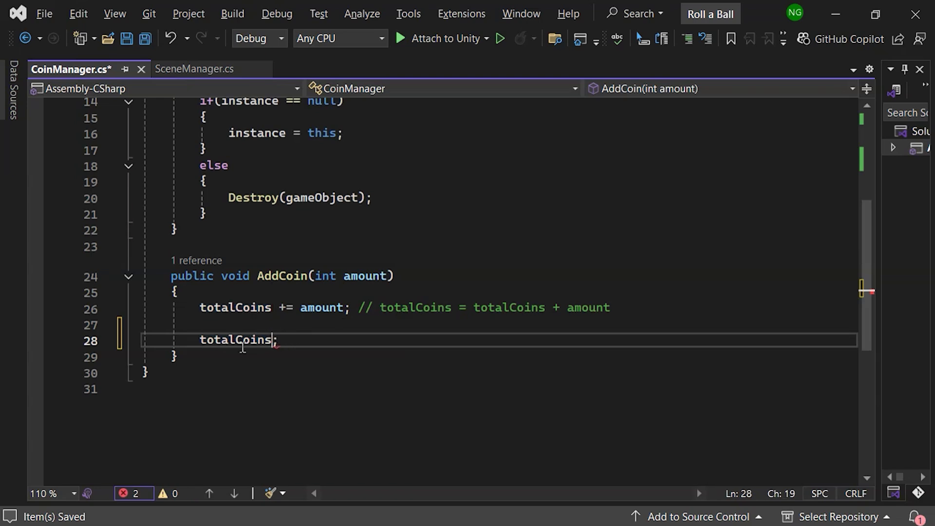
{"action": "key", "text": "Home"}
{"action": "type", "text": "TxtCoin.text ="}
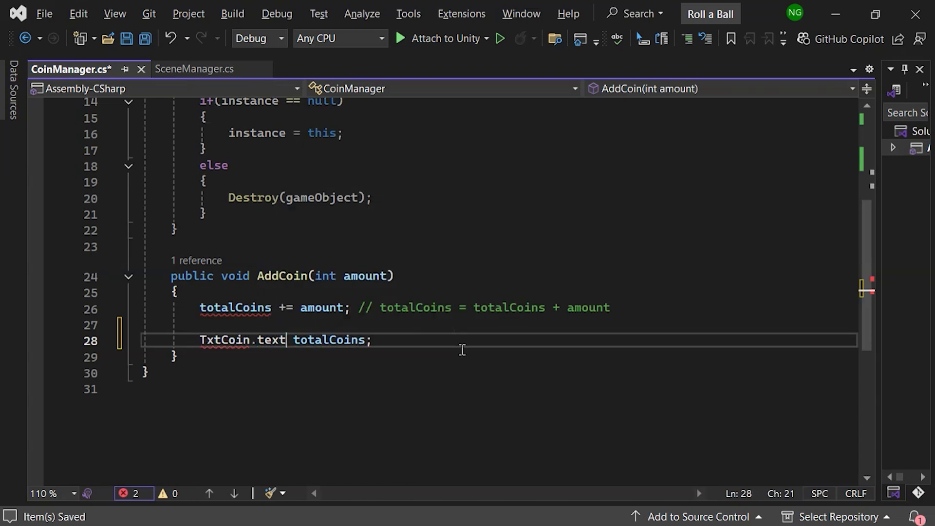
{"action": "key", "text": "ctrl+Right"}
{"action": "mouse_move", "coordinate": [440, 377]}
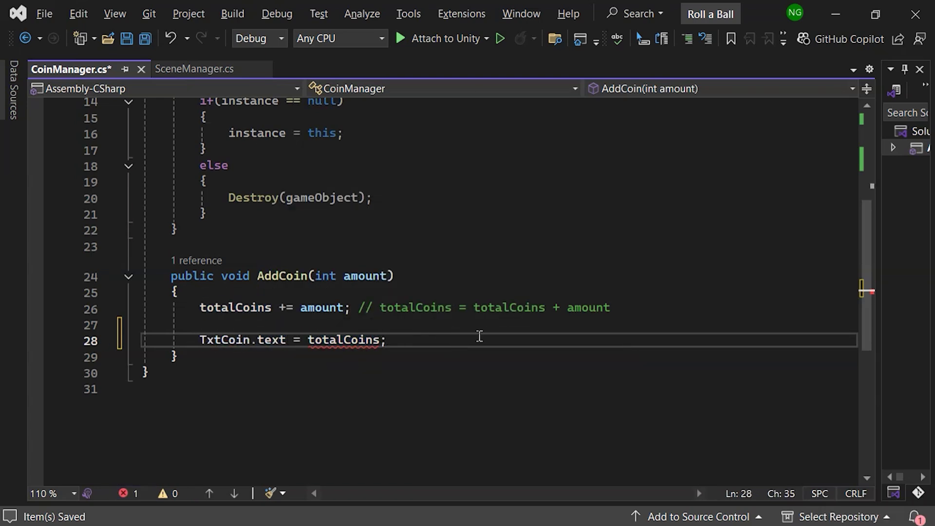
{"action": "key", "text": "Left"}
{"action": "type", "text": ".ToString"}
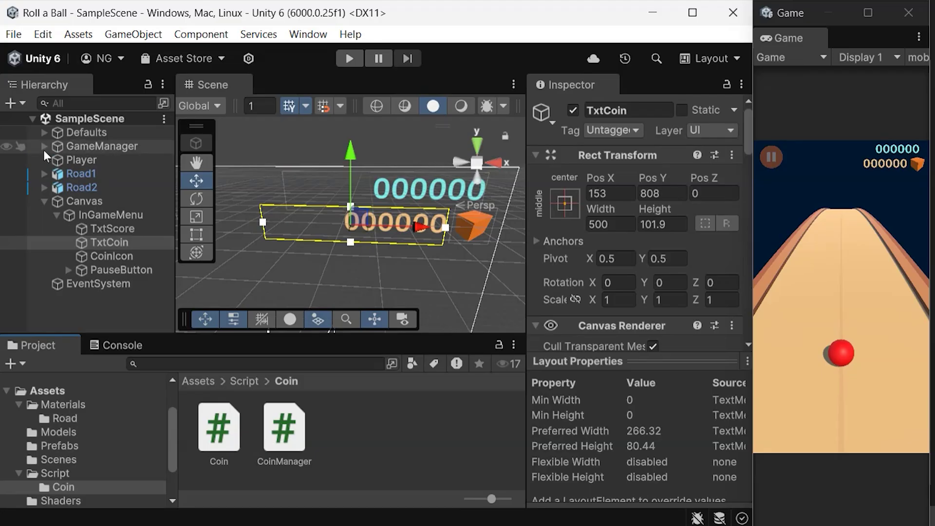
Link TxtCoin to CoinManager's Txt Coin slot and test the coin counter in Play mode
{"action": "left_click", "coordinate": [44, 146]}
{"action": "left_click", "coordinate": [104, 187]}
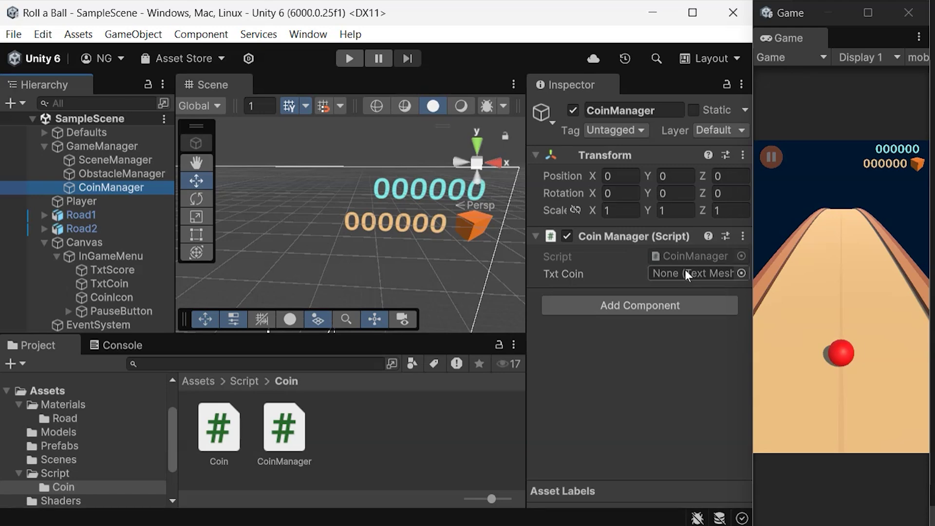
{"action": "left_click_drag", "start_coordinate": [112, 284], "coordinate": [410, 261]}
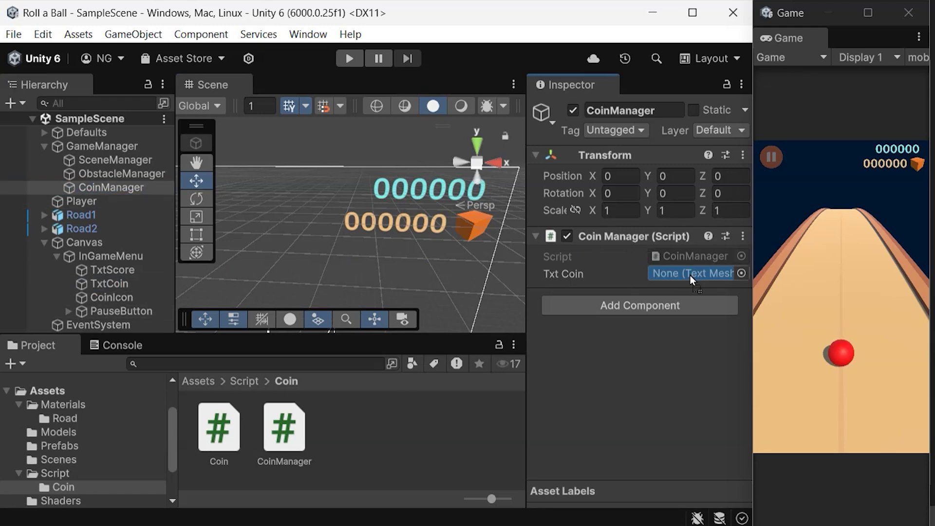
{"action": "left_click_drag", "start_coordinate": [691, 274], "coordinate": [690, 274]}
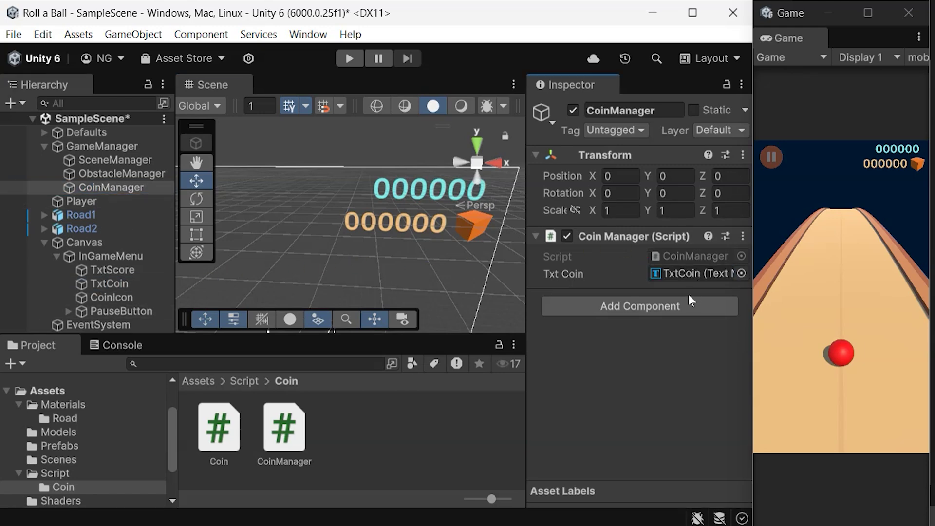
{"action": "left_click", "coordinate": [352, 65]}
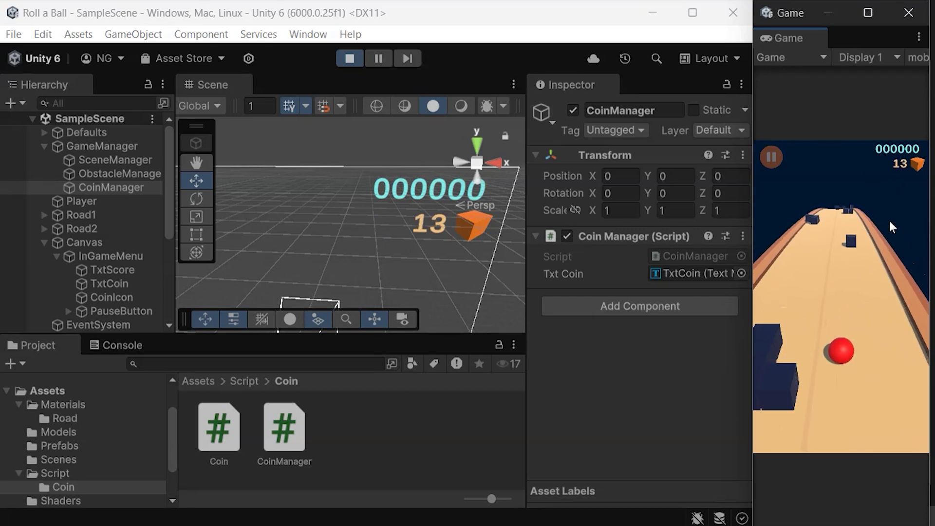
{"action": "left_click", "coordinate": [348, 59]}
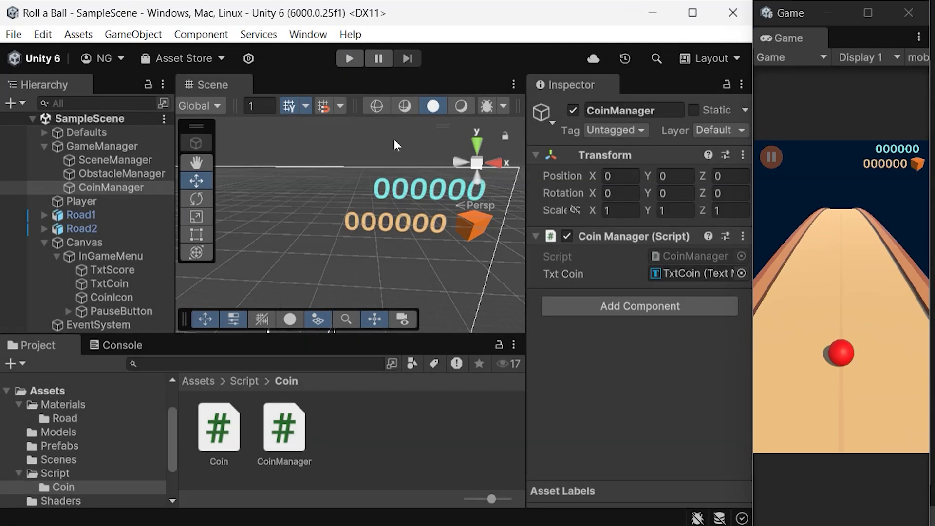
Create a new C# script named ScoreManager in the Script folder
{"action": "left_click", "coordinate": [80, 473]}
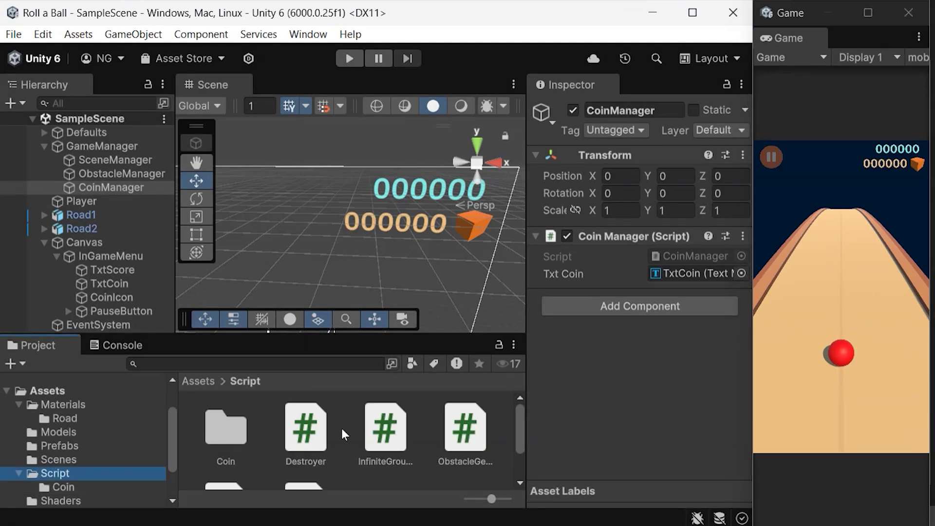
{"action": "scroll", "coordinate": [341, 429], "scroll_direction": "down", "scroll_amount": 2}
{"action": "right_click", "coordinate": [404, 443]}
{"action": "mouse_move", "coordinate": [450, 66]}
{"action": "left_click", "coordinate": [744, 101]}
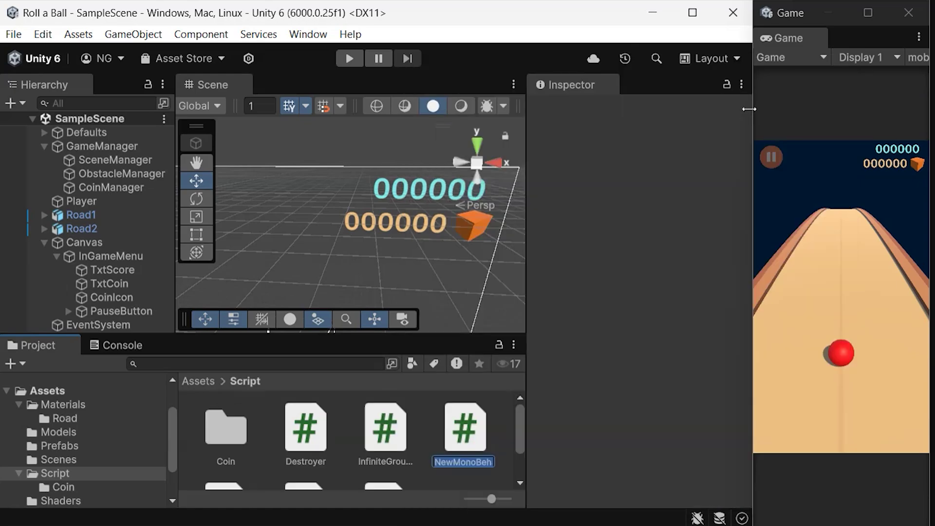
{"action": "type", "text": "ScoreMana"}
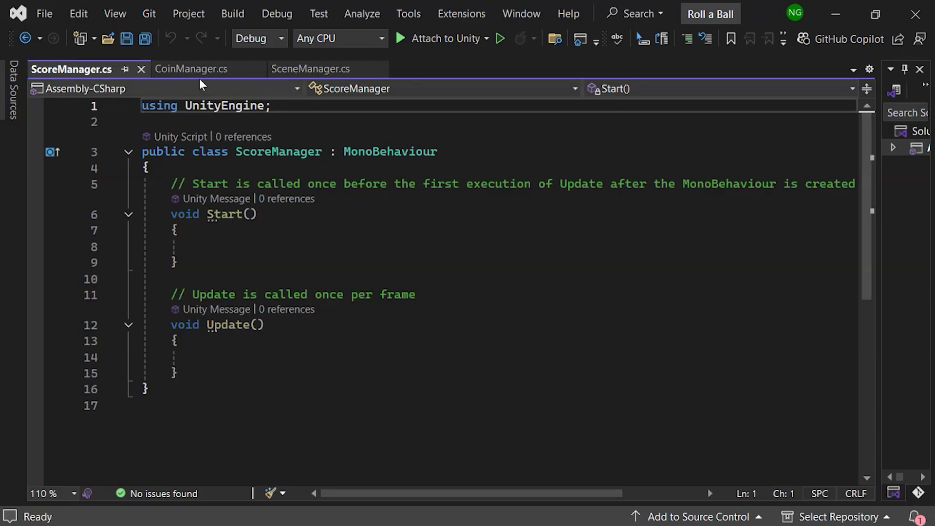
{"action": "left_click", "coordinate": [202, 87]}
Paste CoinManager's singleton fields and Awake over ScoreManager's Start/Update, retyped as ScoreManager
{"action": "left_click_drag", "start_coordinate": [165, 150], "coordinate": [261, 413]}
{"action": "key", "text": "ctrl+c"}
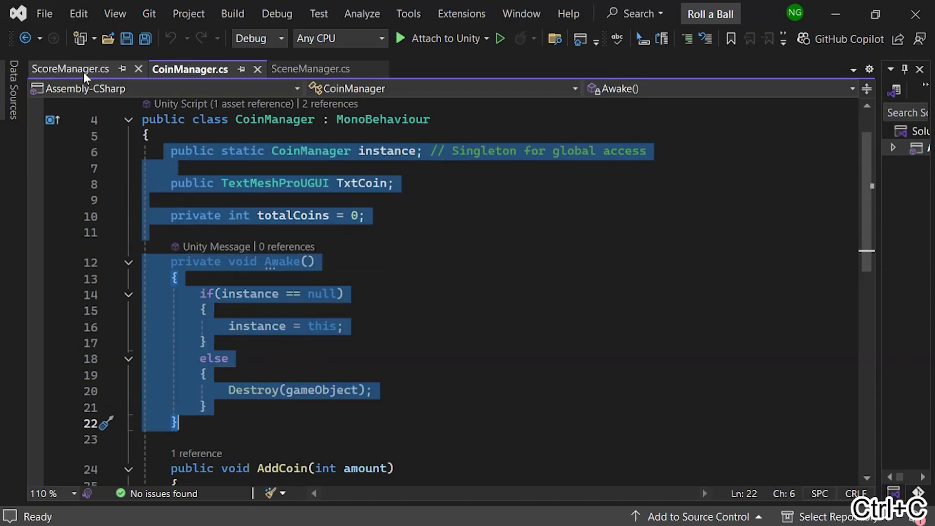
{"action": "left_click", "coordinate": [84, 75]}
{"action": "left_click_drag", "start_coordinate": [167, 182], "coordinate": [201, 314]}
{"action": "key", "text": "ctrl+v"}
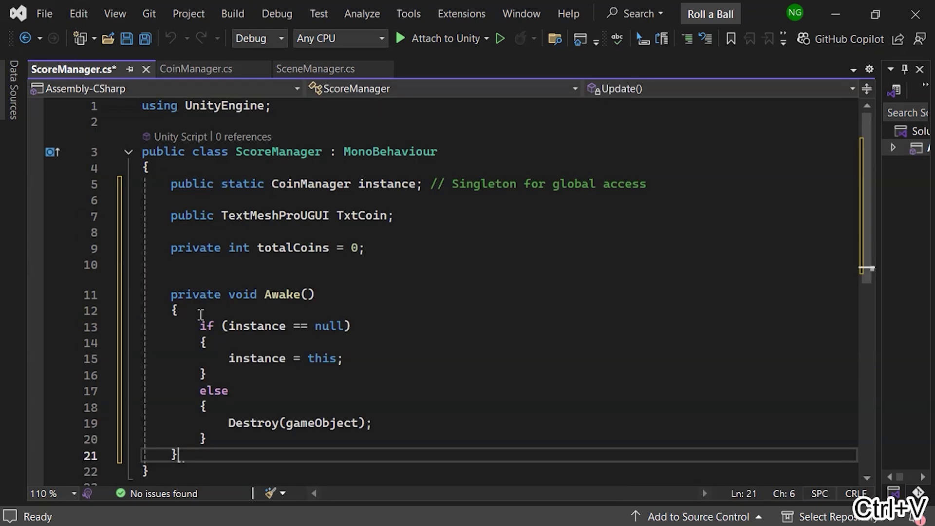
{"action": "double_click", "coordinate": [303, 204]}
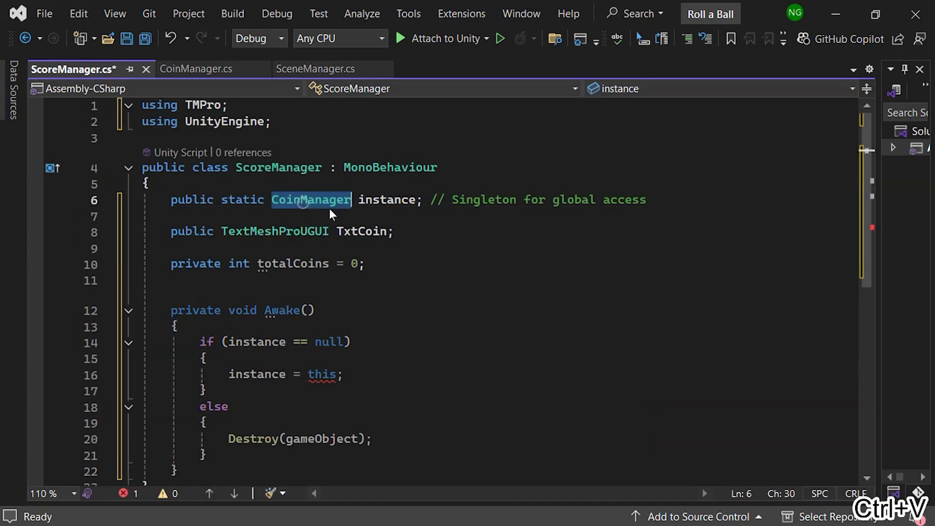
{"action": "type", "text": "ScoreManager"}
Rename the text field to TxtScore and start a new public int field below it
{"action": "left_click", "coordinate": [263, 69]}
{"action": "left_click", "coordinate": [341, 230]}
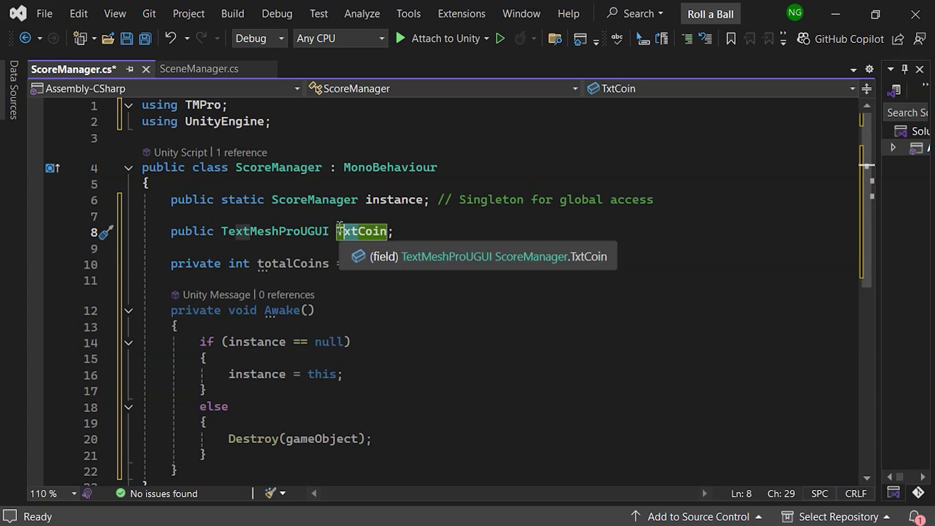
{"action": "type", "text": "xtScore"}
{"action": "key", "text": "ctrl+z"}
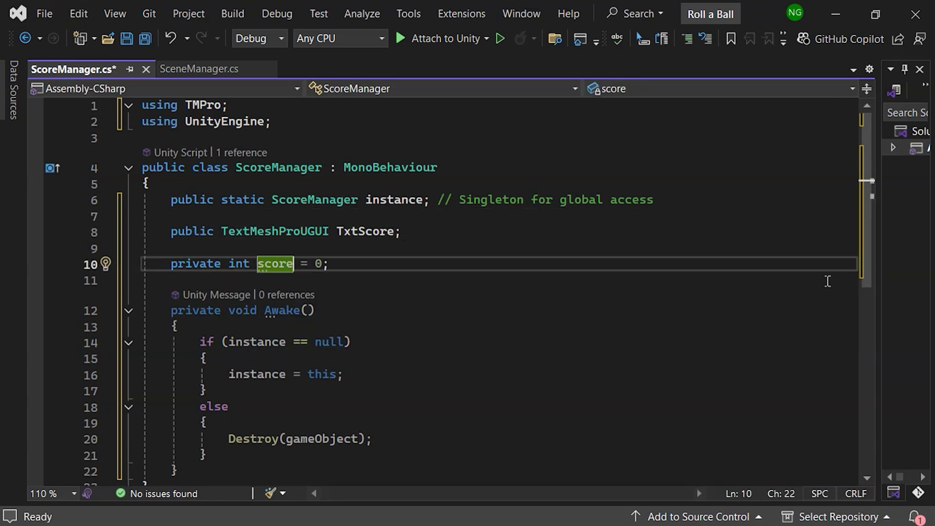
{"action": "key", "text": "End"}
{"action": "key", "text": "Return"}
{"action": "key", "text": "Return"}
{"action": "type", "text": "public int"}
{"action": "key", "text": "ctrl+BackSpace"}
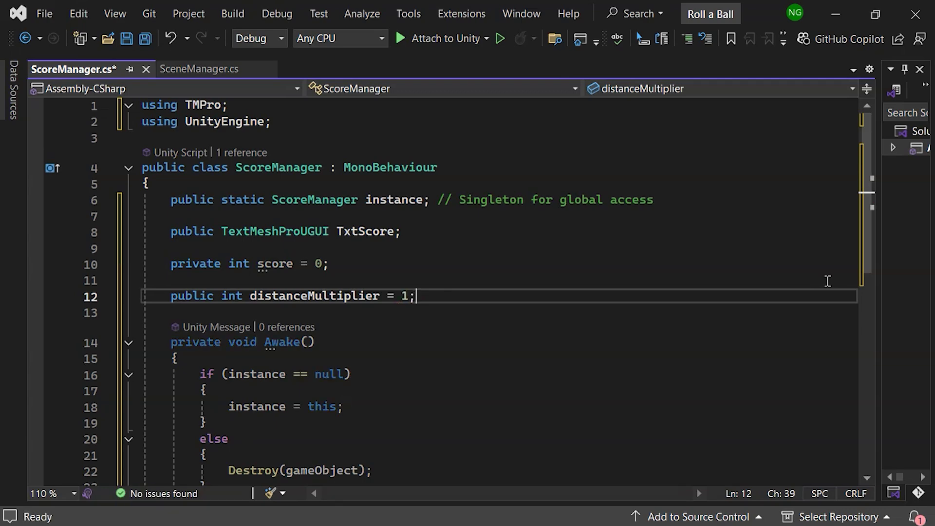
{"action": "scroll", "coordinate": [581, 255], "scroll_direction": "down", "scroll_amount": 1}
Add a private Transform player field and assign it in Awake from the object tagged "Player"
{"action": "key", "text": "Return"}
{"action": "key", "text": "Return"}
{"action": "type", "text": "private Trans"}
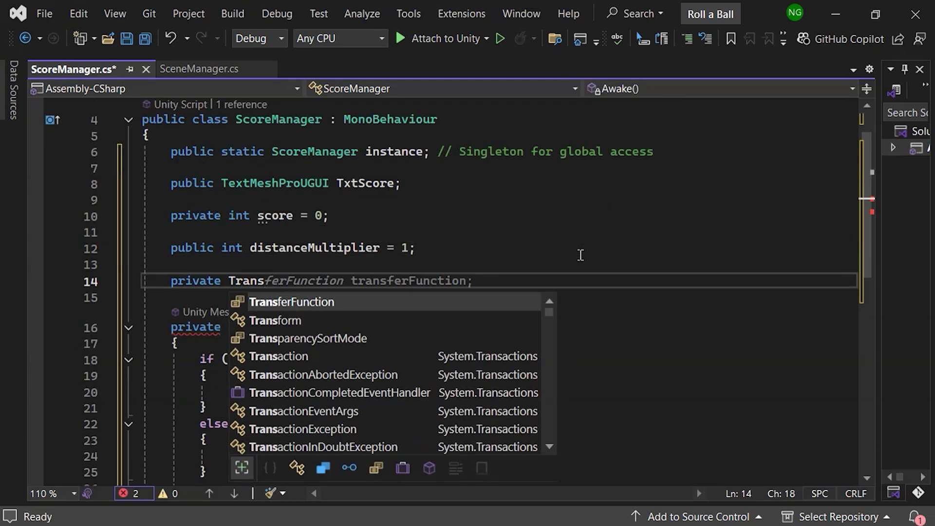
{"action": "type", "text": "form player;"}
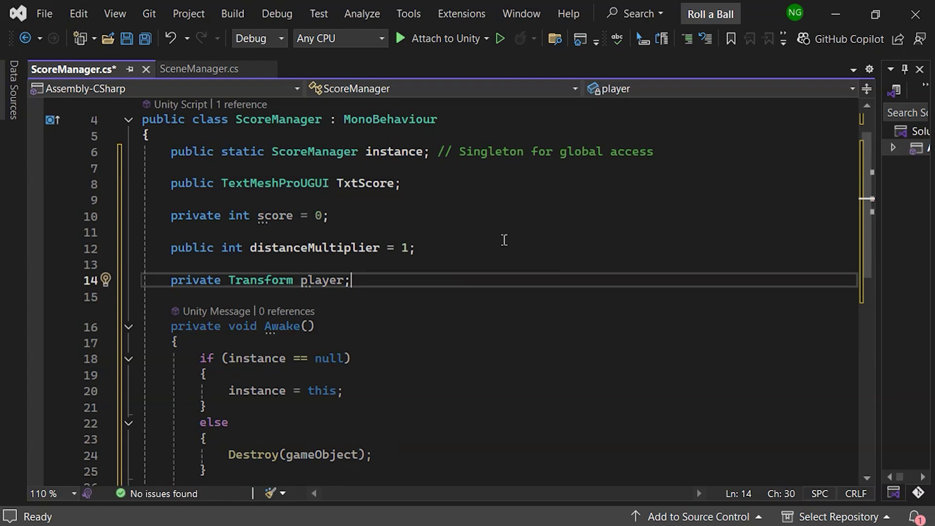
{"action": "scroll", "coordinate": [505, 240], "scroll_direction": "down", "scroll_amount": 3}
{"action": "left_click", "coordinate": [292, 344]}
{"action": "key", "text": "Return"}
{"action": "type", "text": "player = GameObject.f"}
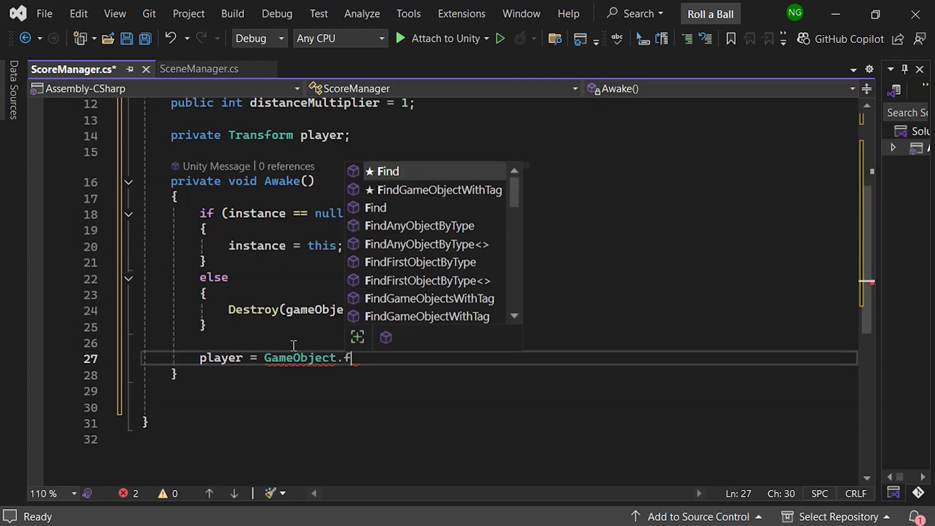
{"action": "type", "text": "indGameObjectWithTag(\"Player\").transform"}
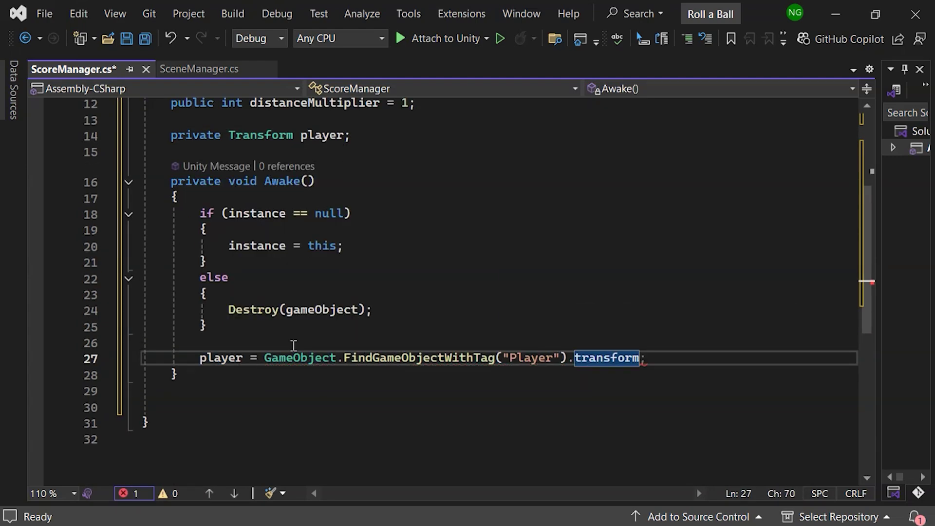
Write an UpdateScore() method setting score to Mathf.FloorToInt(player.position.z * distanceMultiplier)
{"action": "key", "text": "Down"}
{"action": "key", "text": "Down"}
{"action": "key", "text": "Down"}
{"action": "type", "text": "private void UpdateScore("}
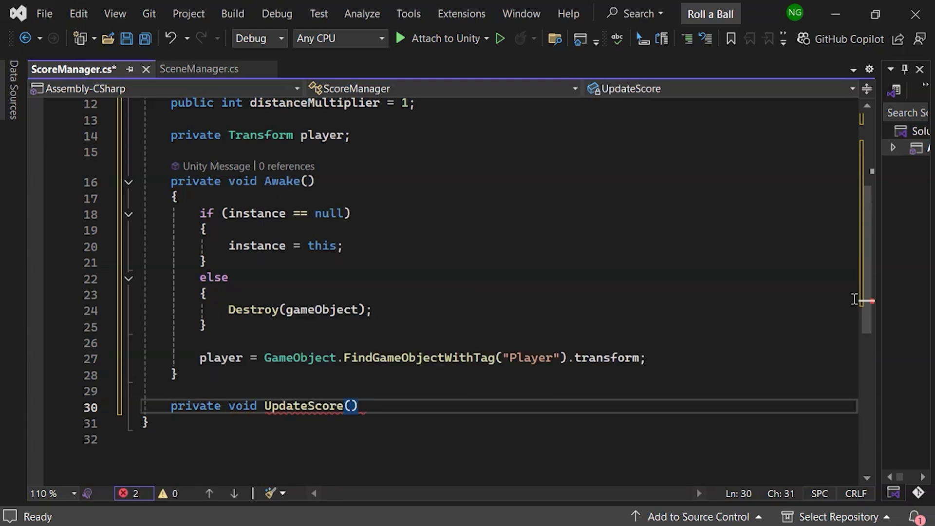
{"action": "type", "text": ")"}
{"action": "key", "text": "Return"}
{"action": "type", "text": "{"}
{"action": "key", "text": "Return"}
{"action": "type", "text": "score = Mathf."}
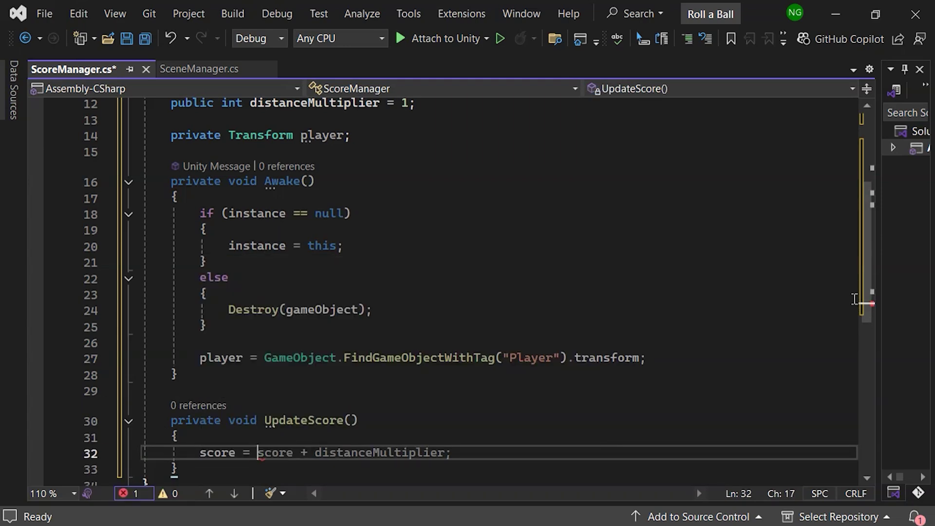
{"action": "type", "text": "FloorToInt"}
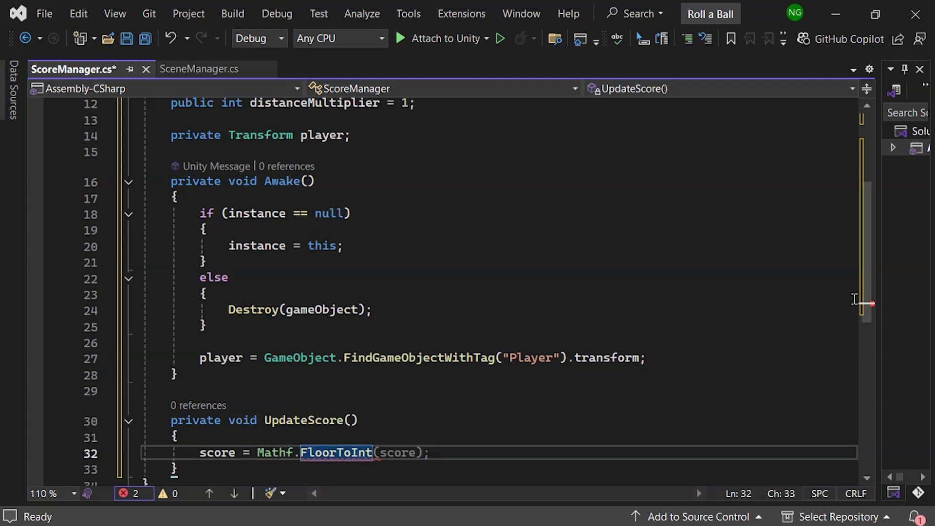
{"action": "type", "text": "(player.position.z * distanceMultiplier"}
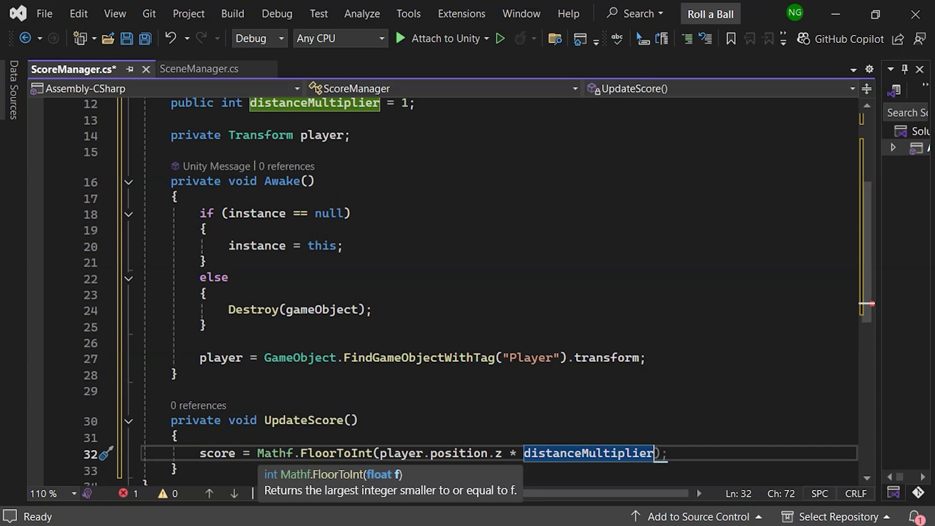
{"action": "type", "text": ");"}
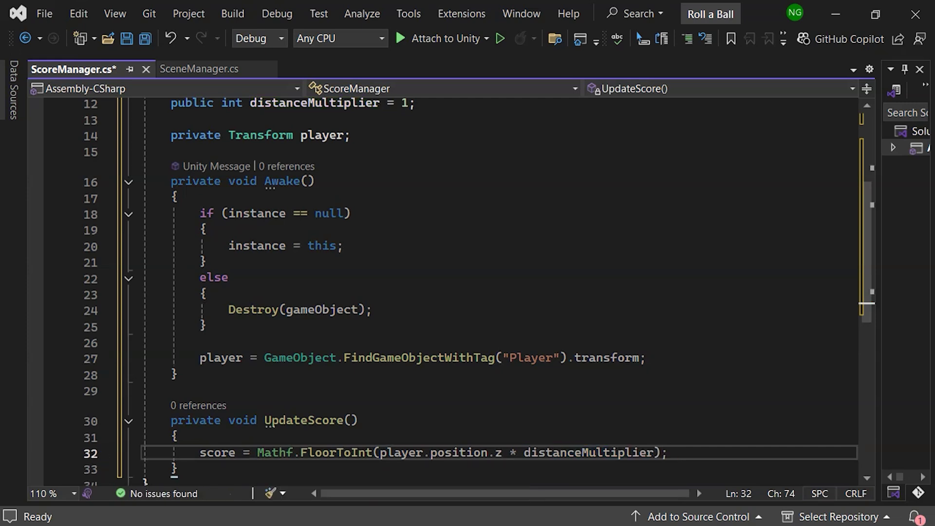
Add an Update() method that sets TxtScore.text to score.ToString(), and save
{"action": "left_click", "coordinate": [267, 390]}
{"action": "key", "text": "Return"}
{"action": "type", "text": "Update"}
{"action": "key", "text": "Tab"}
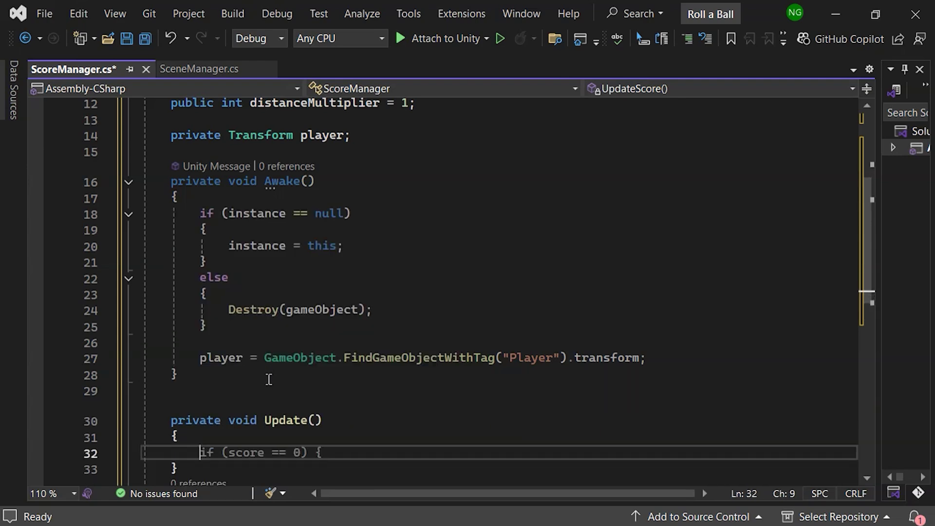
{"action": "scroll", "coordinate": [268, 385], "scroll_direction": "down", "scroll_amount": 3}
{"action": "key", "text": "Down"}
{"action": "key", "text": "Return"}
{"action": "left_click", "coordinate": [226, 306]}
{"action": "type", "text": "TxtScore"}
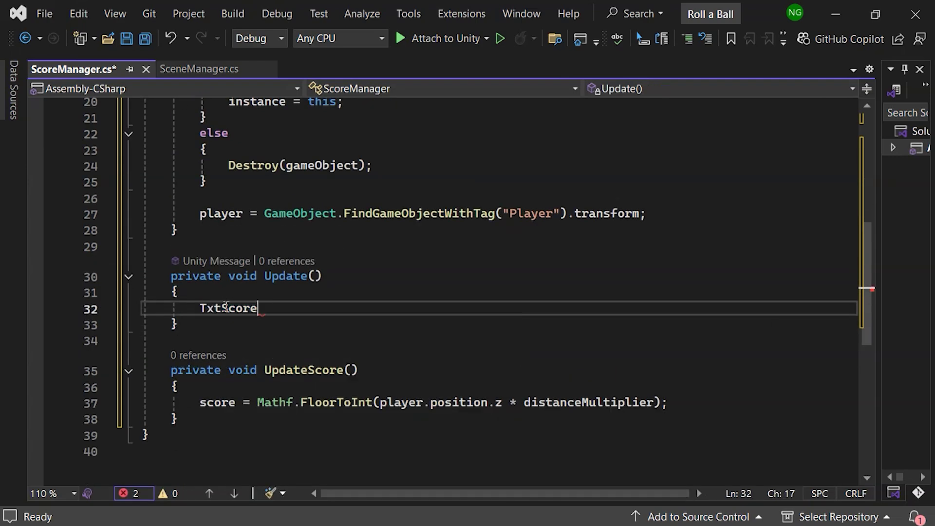
{"action": "type", "text": ".text = score"}
{"action": "key", "text": "Tab"}
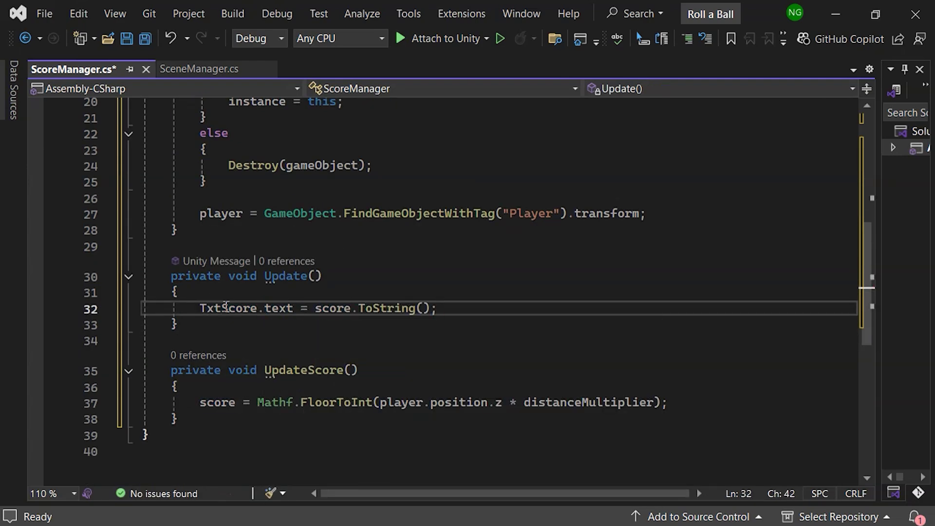
{"action": "key", "text": "ctrl+s"}
Move the TxtScore line into UpdateScore, call UpdateScore() from Update, and save the script
{"action": "scroll", "coordinate": [219, 293], "scroll_direction": "down", "scroll_amount": 1}
{"action": "left_click_drag", "start_coordinate": [200, 260], "coordinate": [466, 256]}
{"action": "key", "text": "ctrl+x"}
{"action": "left_click", "coordinate": [704, 354]}
{"action": "key", "text": "Return"}
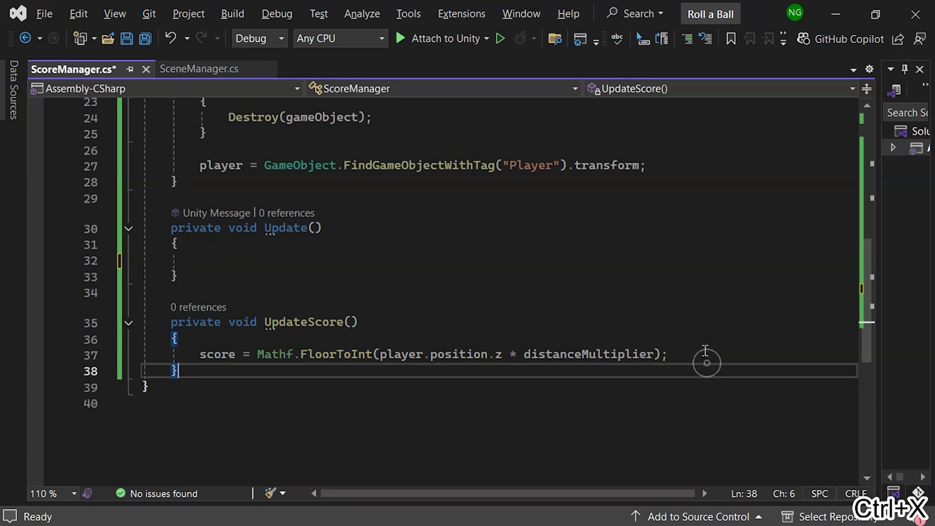
{"action": "key", "text": "ctrl+v"}
{"action": "left_click_drag", "start_coordinate": [267, 324], "coordinate": [415, 324]}
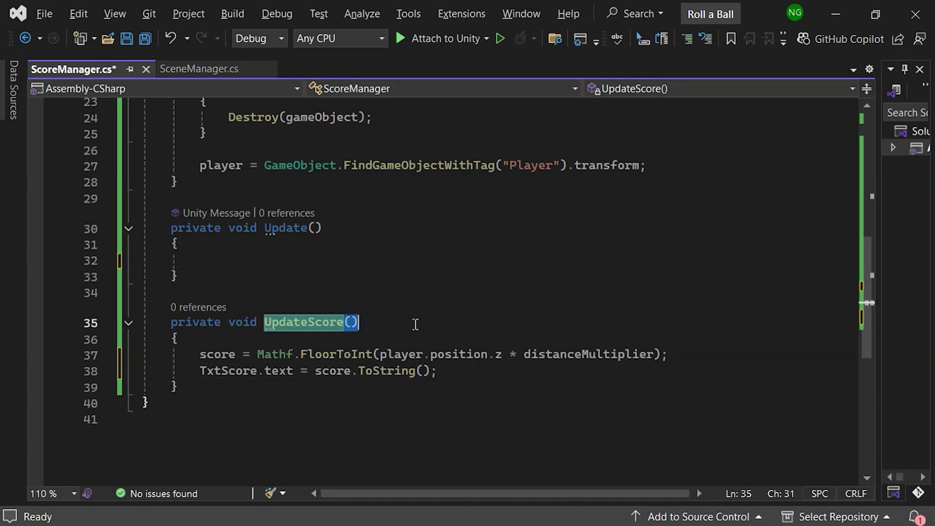
{"action": "key", "text": "ctrl+c"}
{"action": "left_click", "coordinate": [397, 260]}
{"action": "key", "text": "ctrl+v"}
{"action": "type", "text": ";"}
{"action": "key", "text": "ctrl+s"}
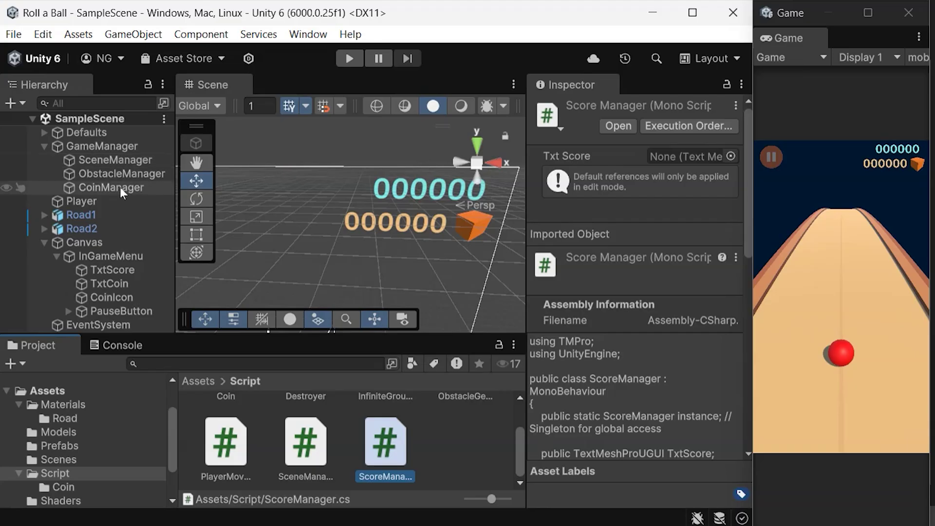
Duplicate the CoinManager object and rename the copy to ScoreManager
{"action": "left_click", "coordinate": [118, 186]}
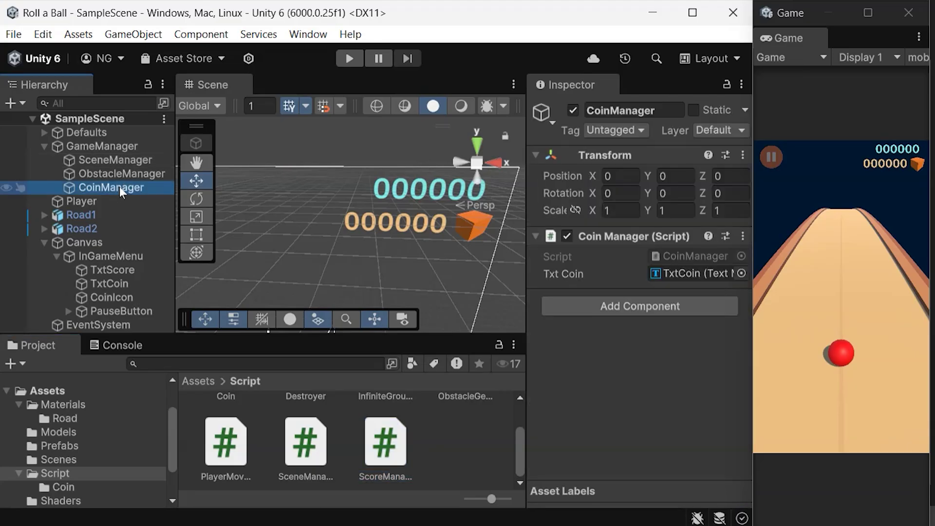
{"action": "key", "text": "ctrl+c"}
{"action": "key", "text": "ctrl+v"}
{"action": "key", "text": "F2"}
{"action": "type", "text": "ScoreManager"}
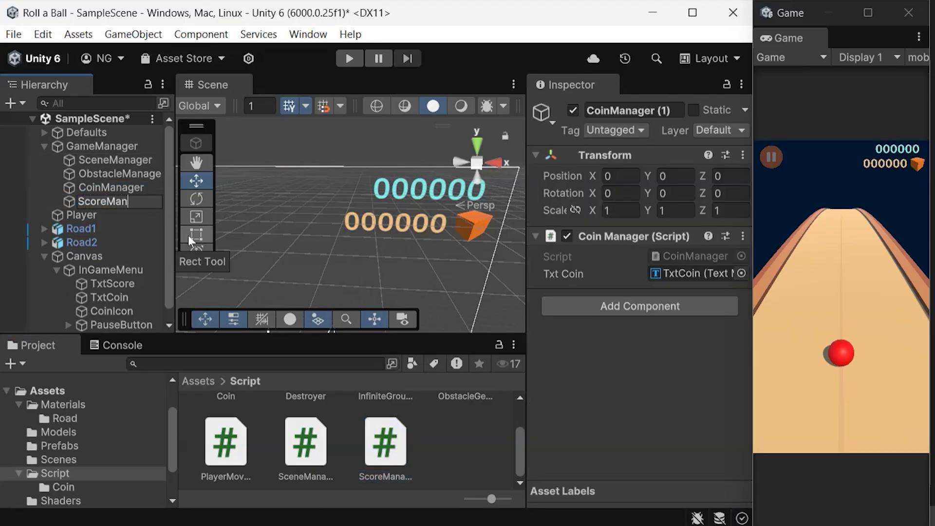
{"action": "key", "text": "Return"}
Replace its Coin Manager component with the ScoreManager script, then enter Play mode to test
{"action": "left_click", "coordinate": [742, 236]}
{"action": "left_click", "coordinate": [804, 313]}
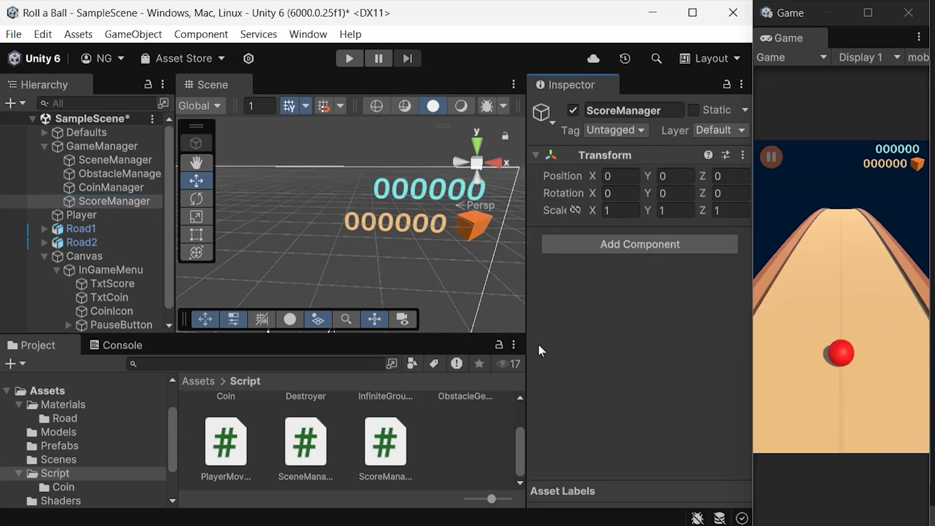
{"action": "left_click_drag", "start_coordinate": [385, 441], "coordinate": [620, 294]}
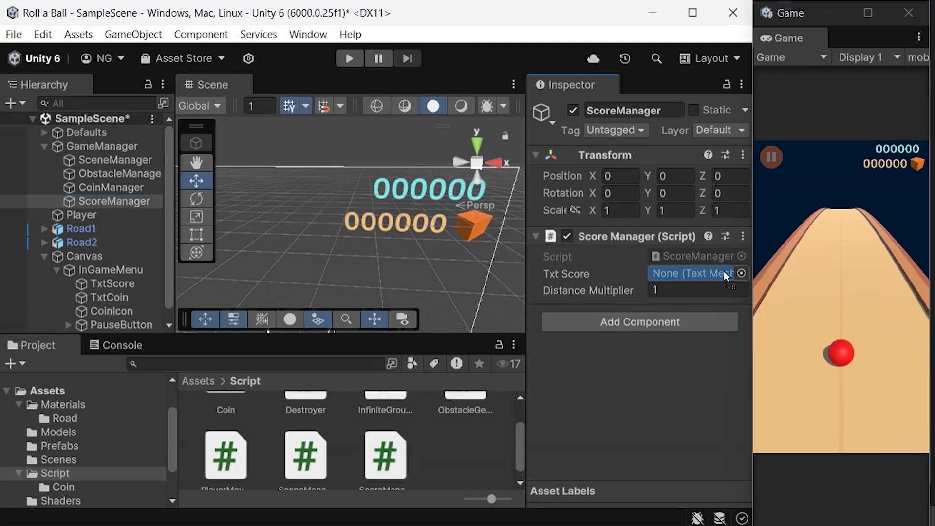
{"action": "left_click", "coordinate": [349, 59]}
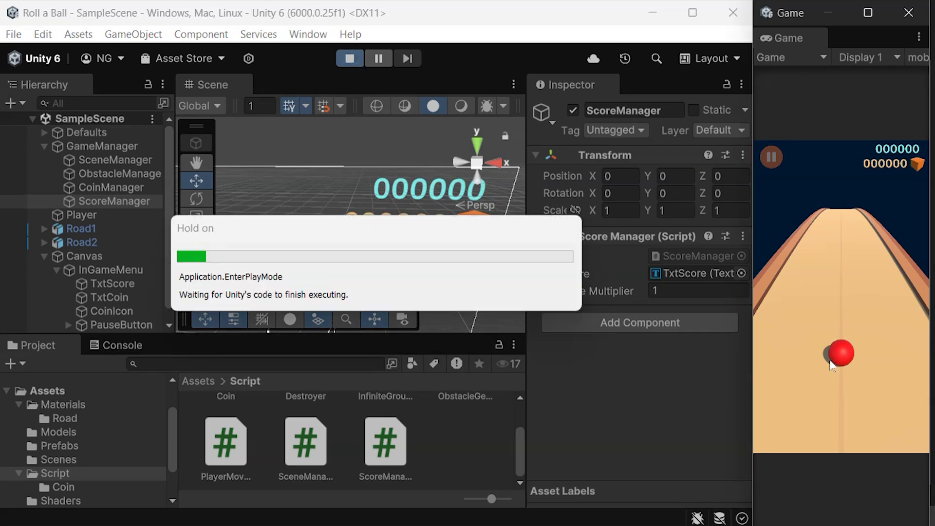